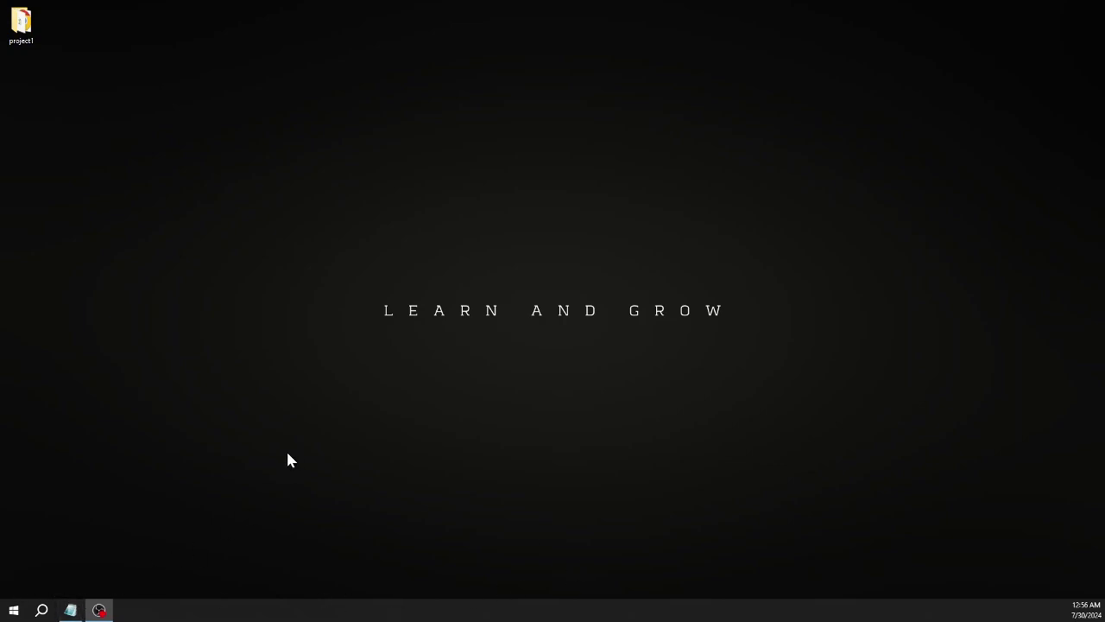
Restore the Notepad window holding the WordPress backup notes.
click(73, 608)
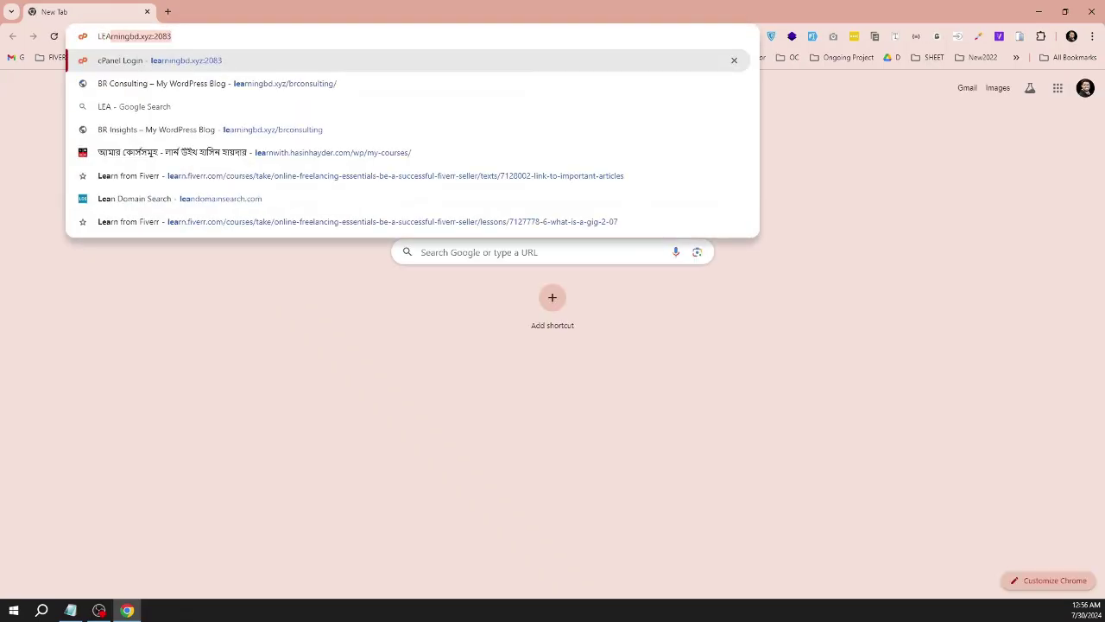
Log in to cPanel at learningbd.xyz:2083, then minimize Chrome to reveal the Notepad notes.
key(Return)
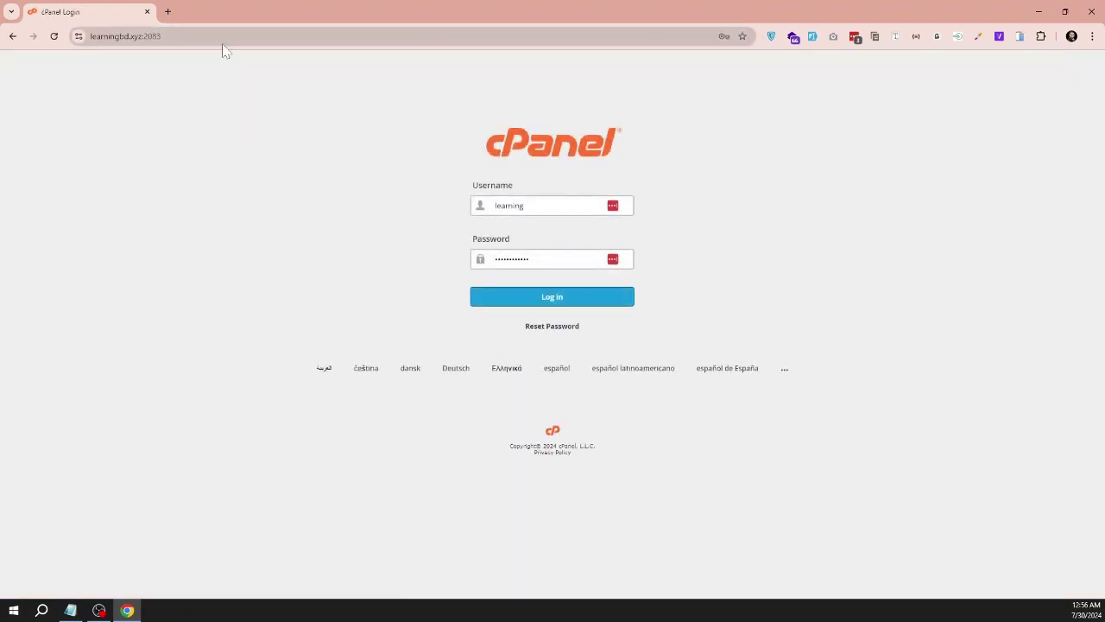
click(587, 298)
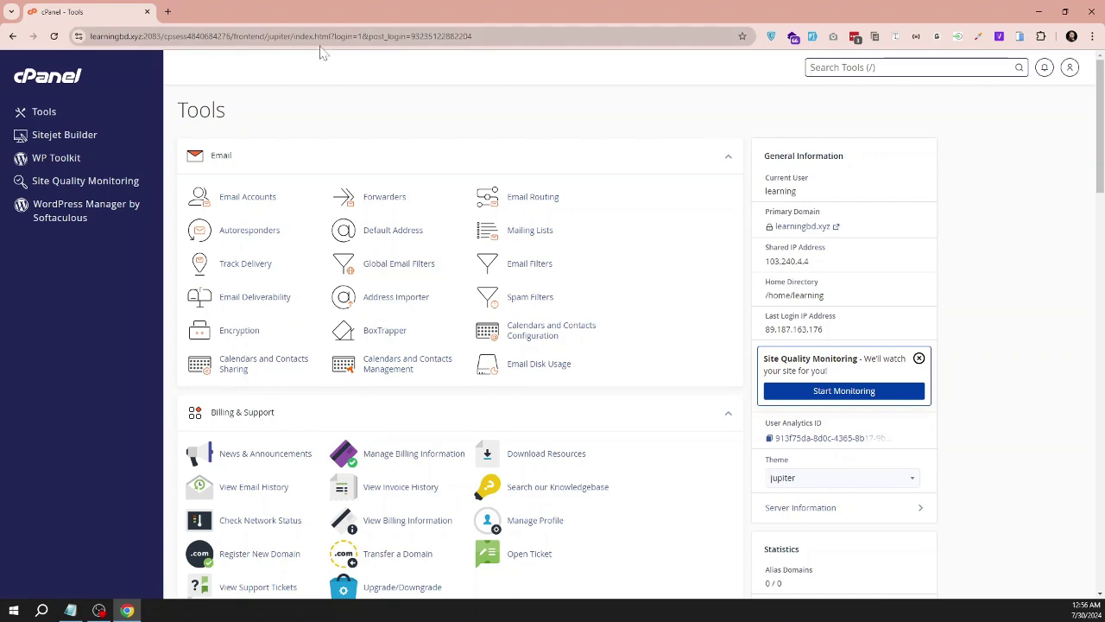
click(1035, 11)
key(shift+Left)
key(shift+Left)
key(shift+Left)
key(shift+Left)
key(shift+Left)
key(shift+Left)
key(shift+Left)
key(shift+Left)
key(shift+Left)
key(shift+Left)
key(shift+Left)
key(shift+Left)
key(shift+Left)
key(shift+Left)
key(shift+Left)
key(shift+Left)
key(shift+Left)
key(shift+Left)
key(shift+Left)
key(shift+Left)
Replace the Notepad title line with 'cPanel/File Manager'.
click(444, 255)
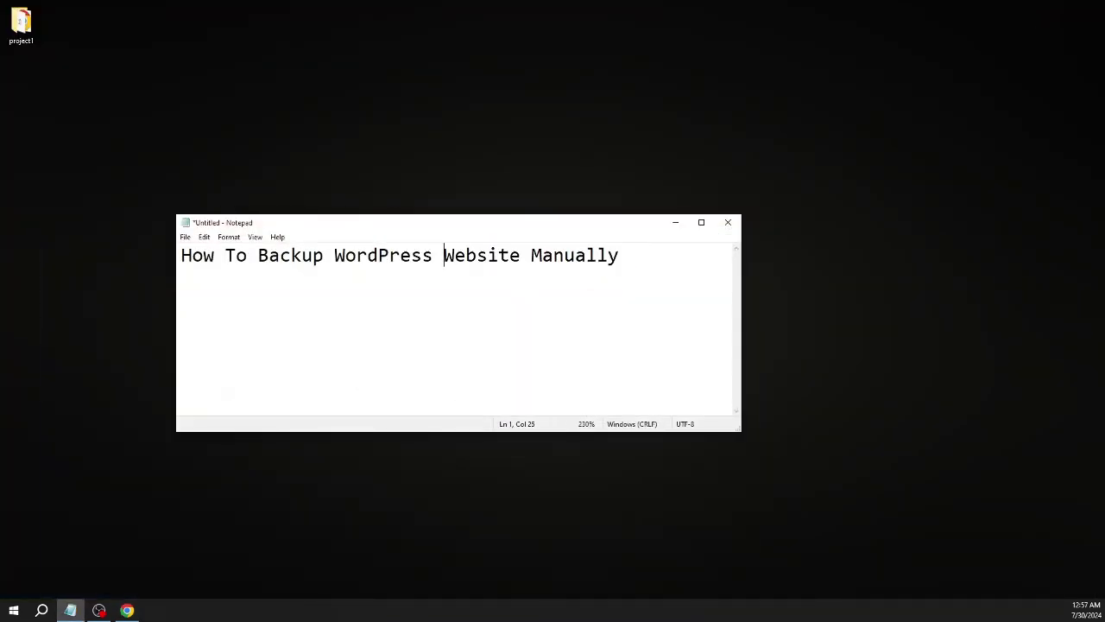
drag(632, 255, 173, 270)
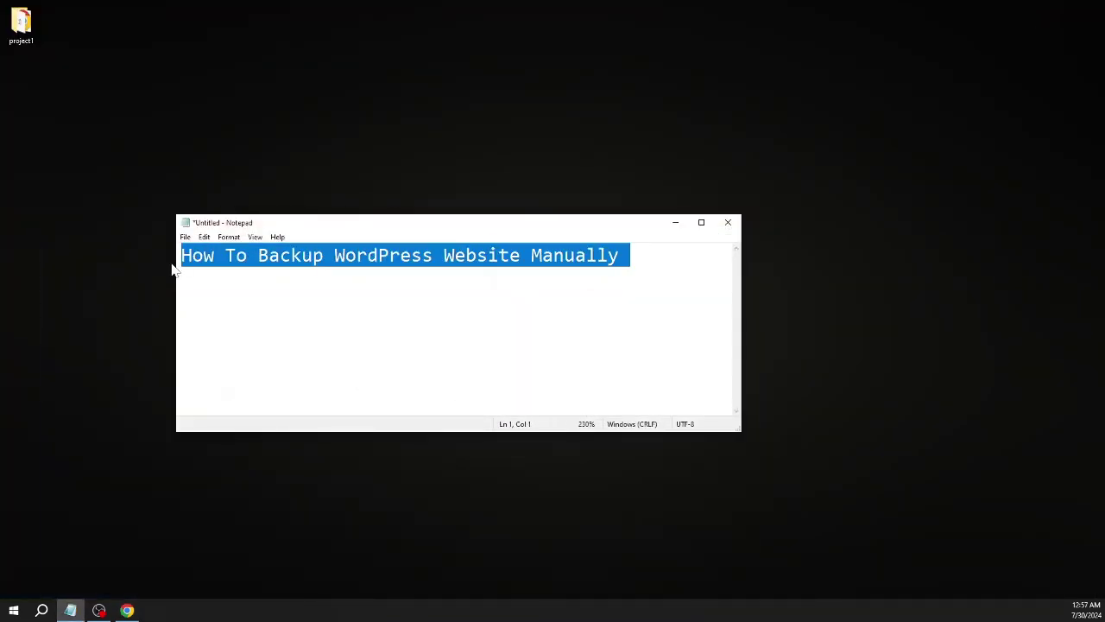
key(ctrl+x)
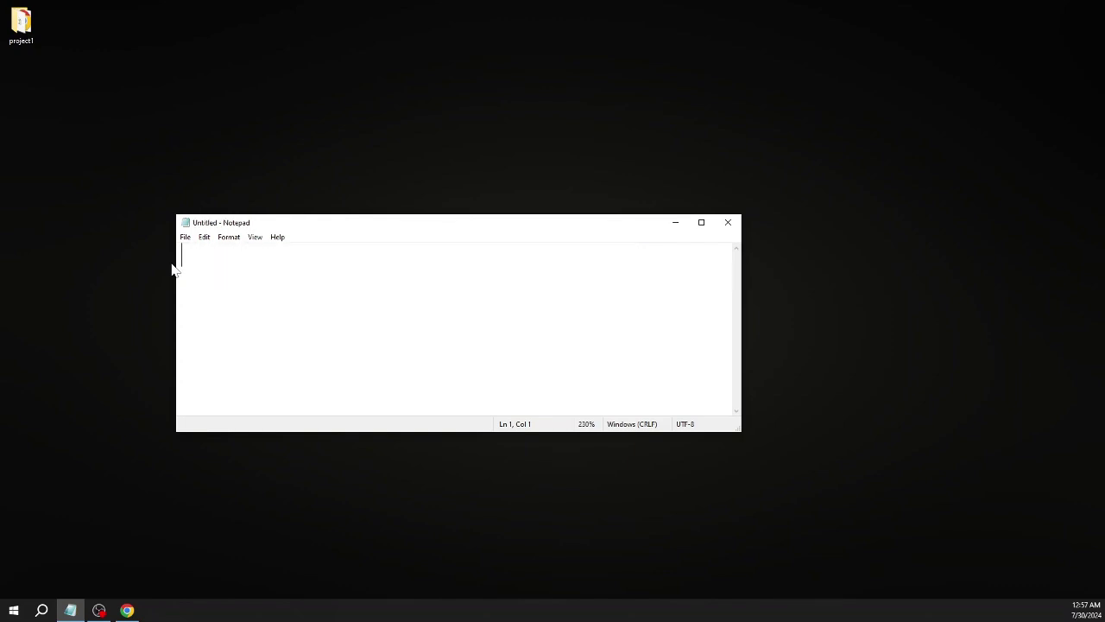
text(cPanel/File)
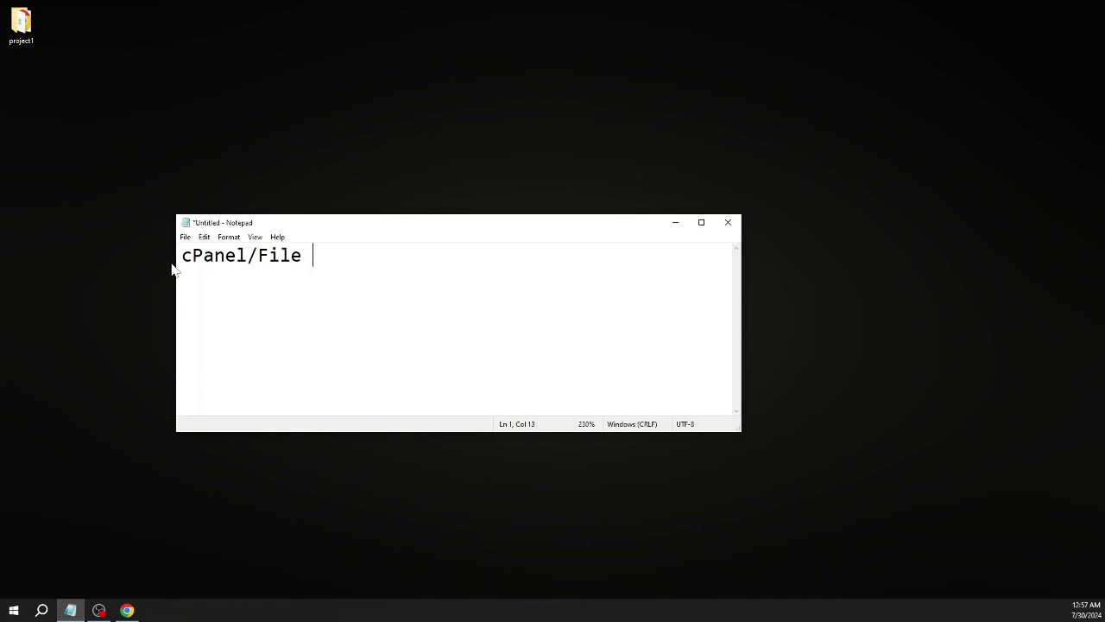
text( Manager)
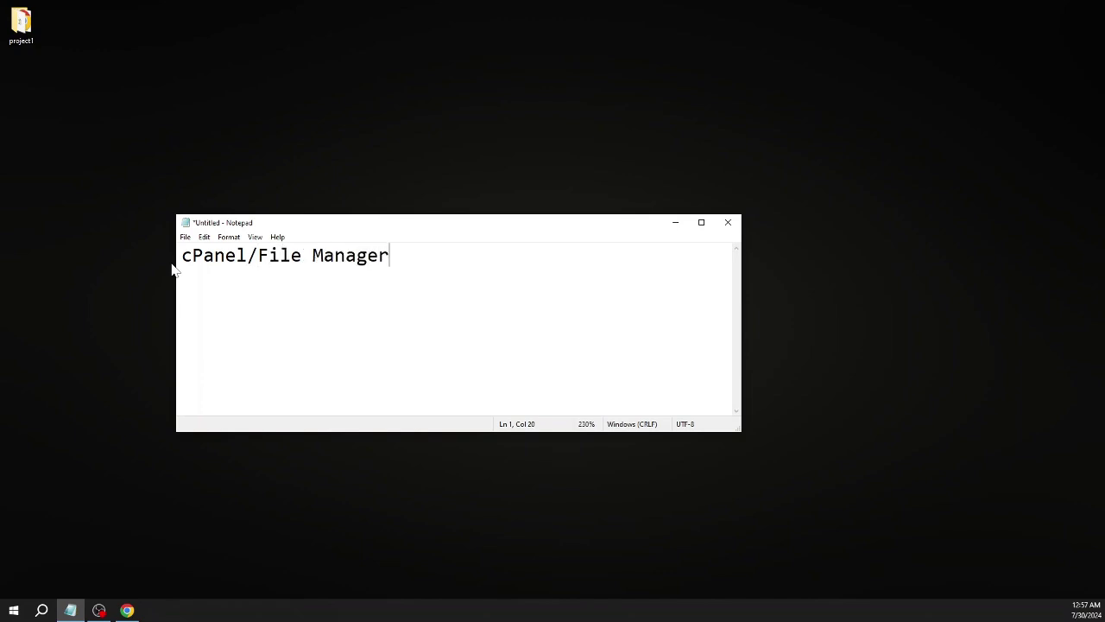
drag(389, 255, 124, 279)
drag(296, 229, 368, 253)
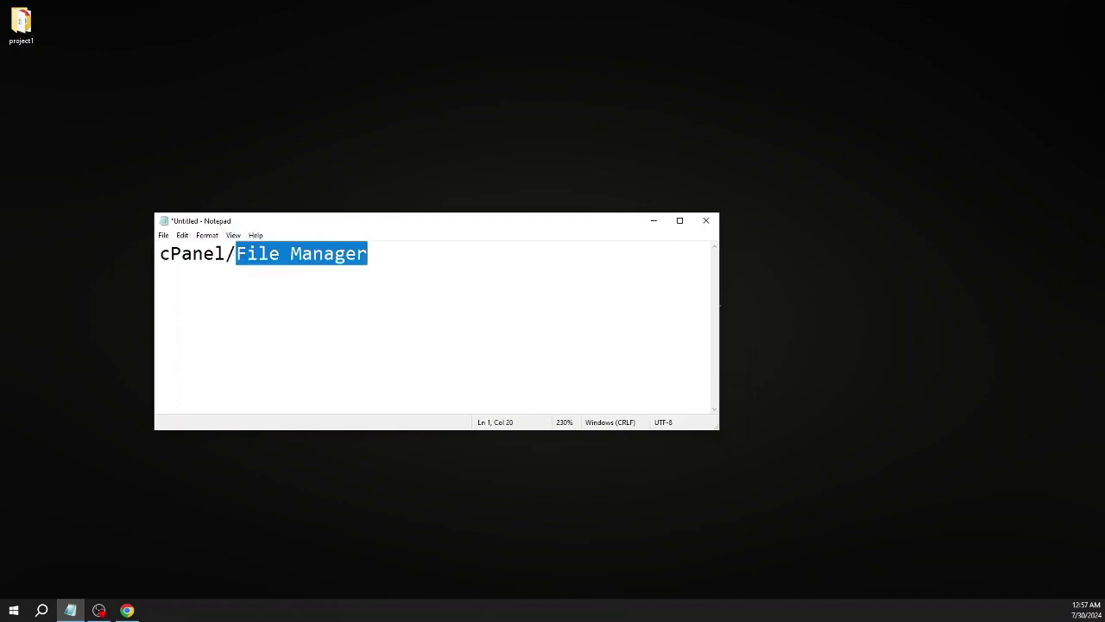
Open File Manager from cPanel, enter public_html and select the nature folder.
click(127, 610)
scroll(289, 419, down, 2)
scroll(290, 419, down, 3)
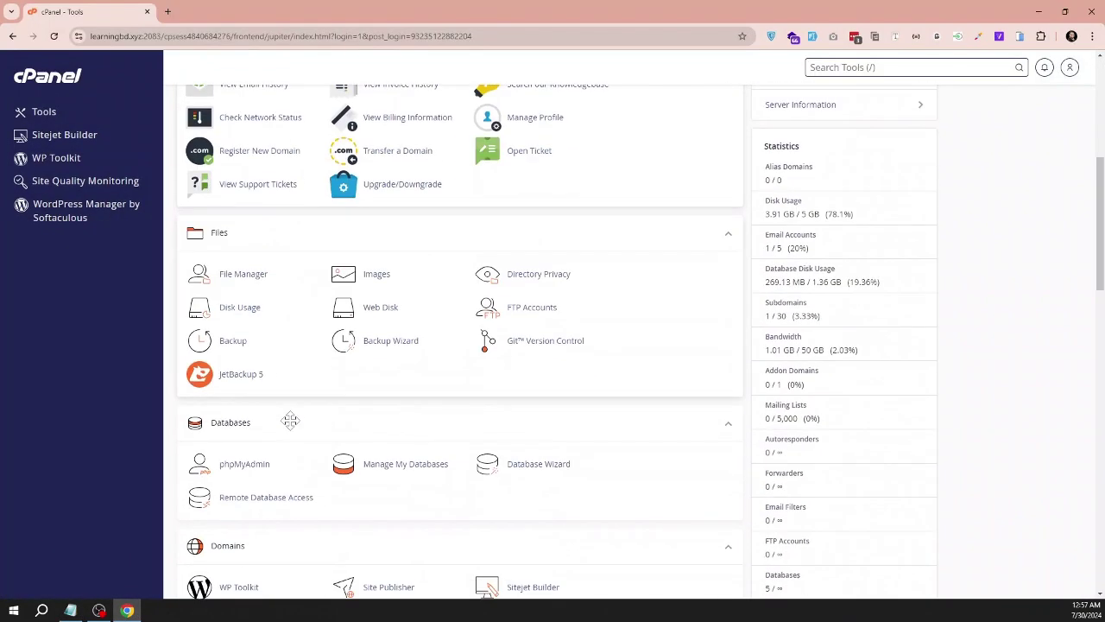
click(244, 287)
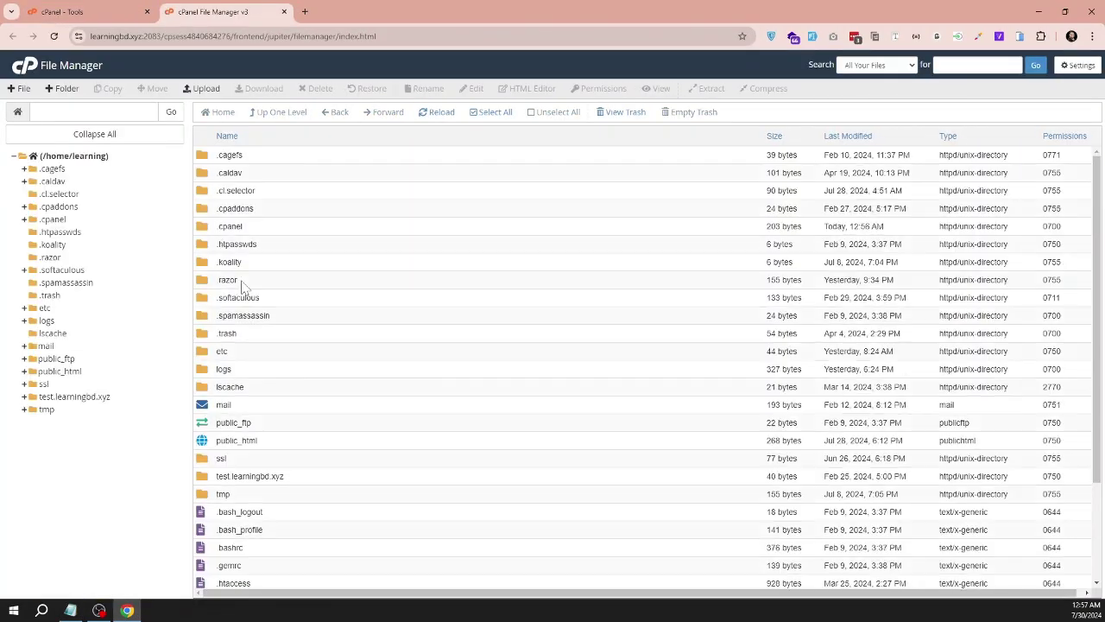
double_click(294, 444)
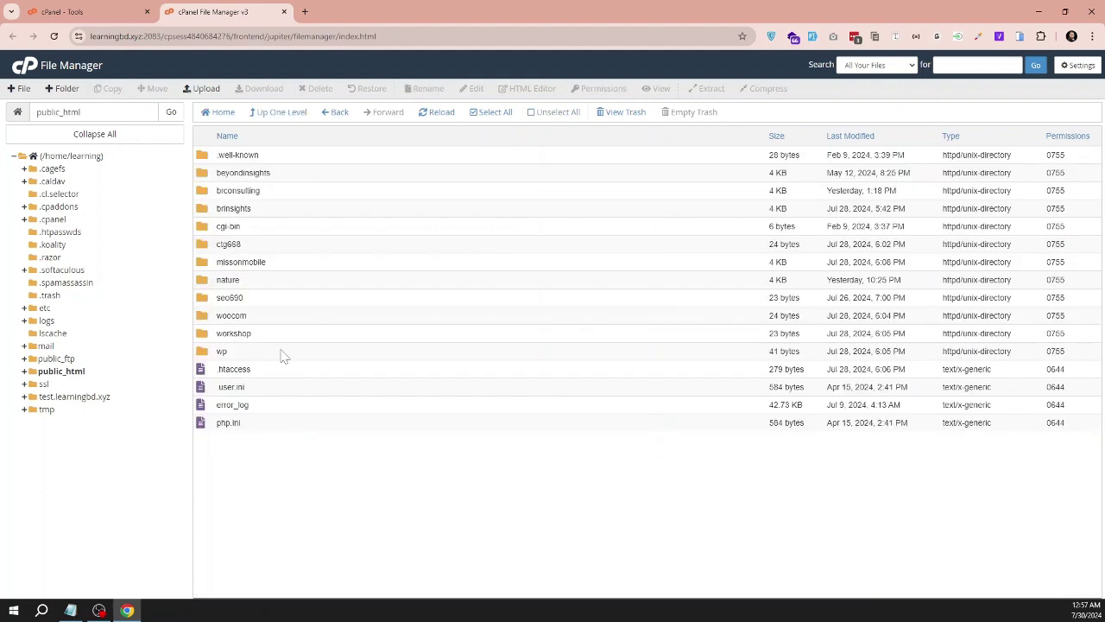
click(264, 285)
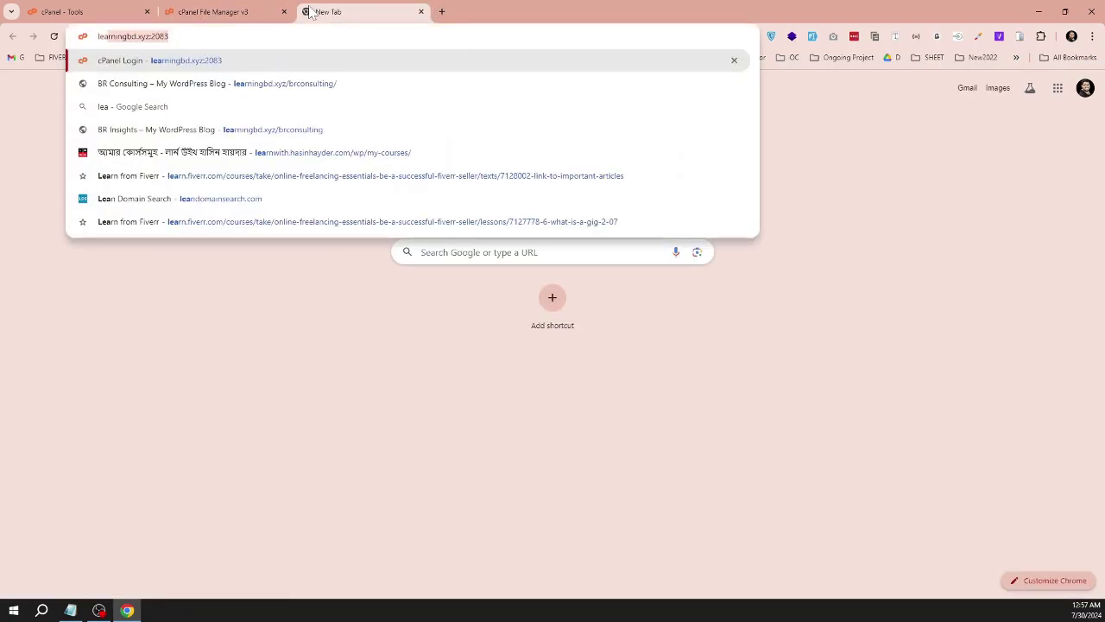
Load the live site at learningbd.xyz/nature/ in a new tab, then go back to File Manager.
key(BackSpace)
key(BackSpace)
key(BackSpace)
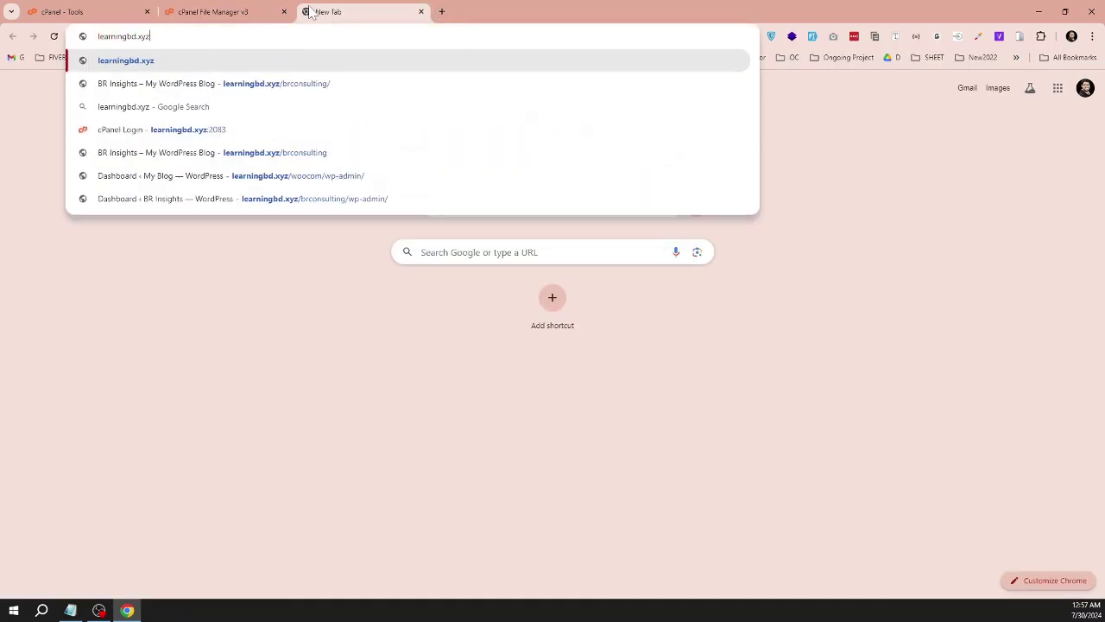
text(/)
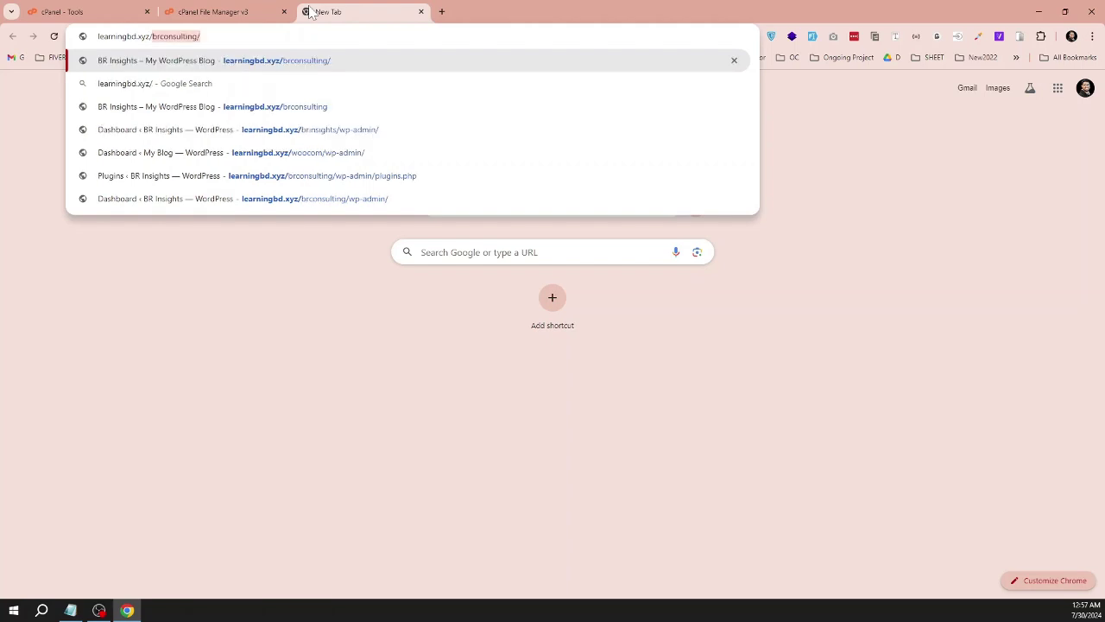
text(nature/w)
key(BackSpace)
key(Return)
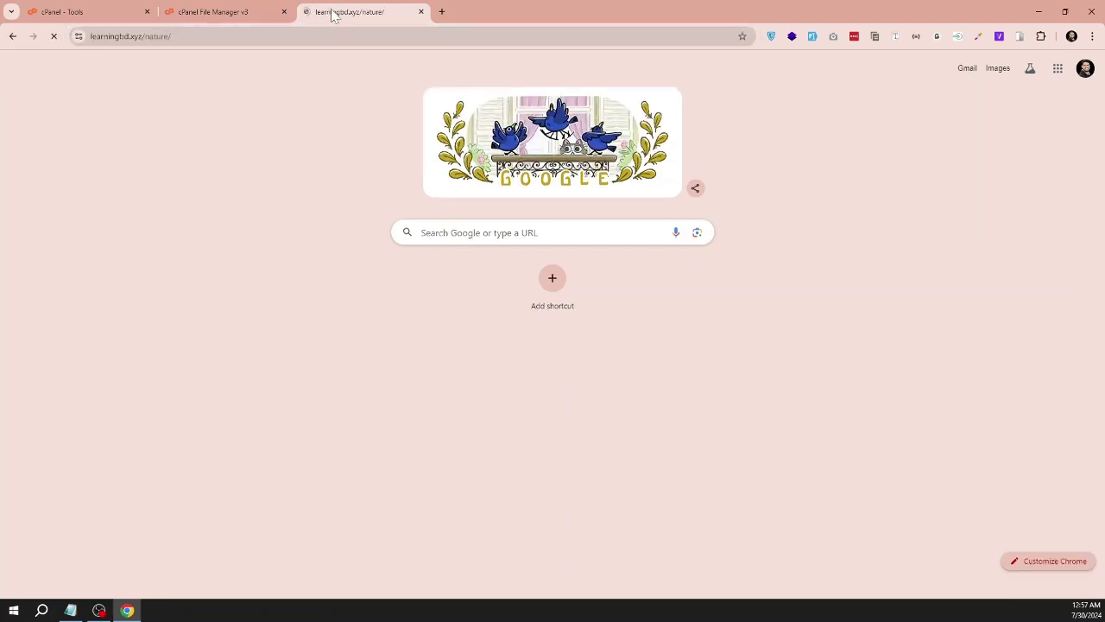
scroll(489, 249, down, 5)
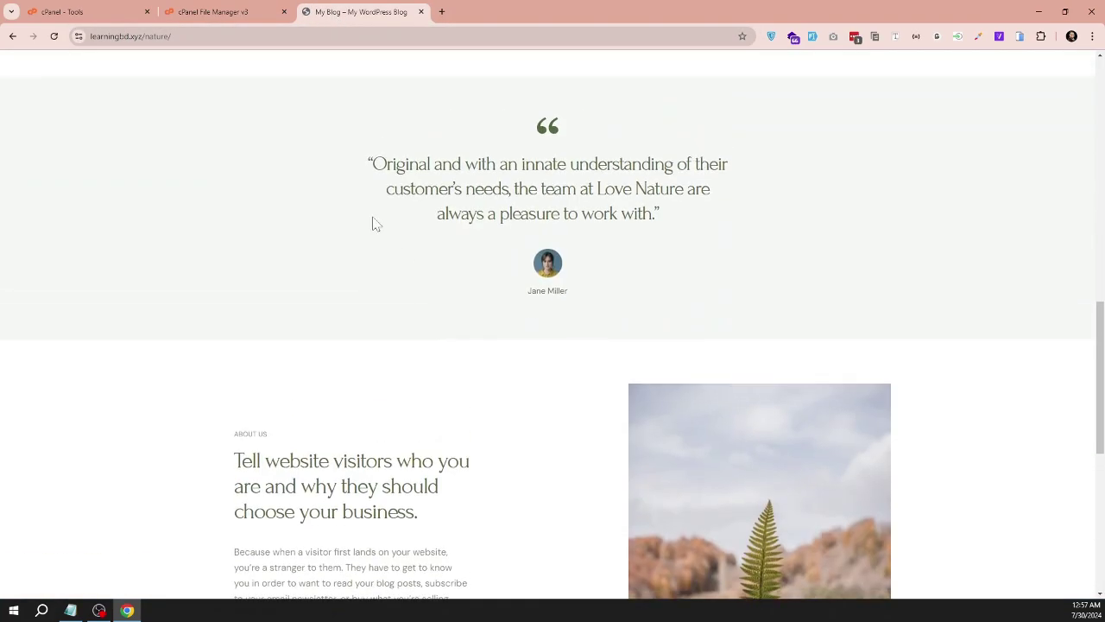
scroll(389, 190, up, 9)
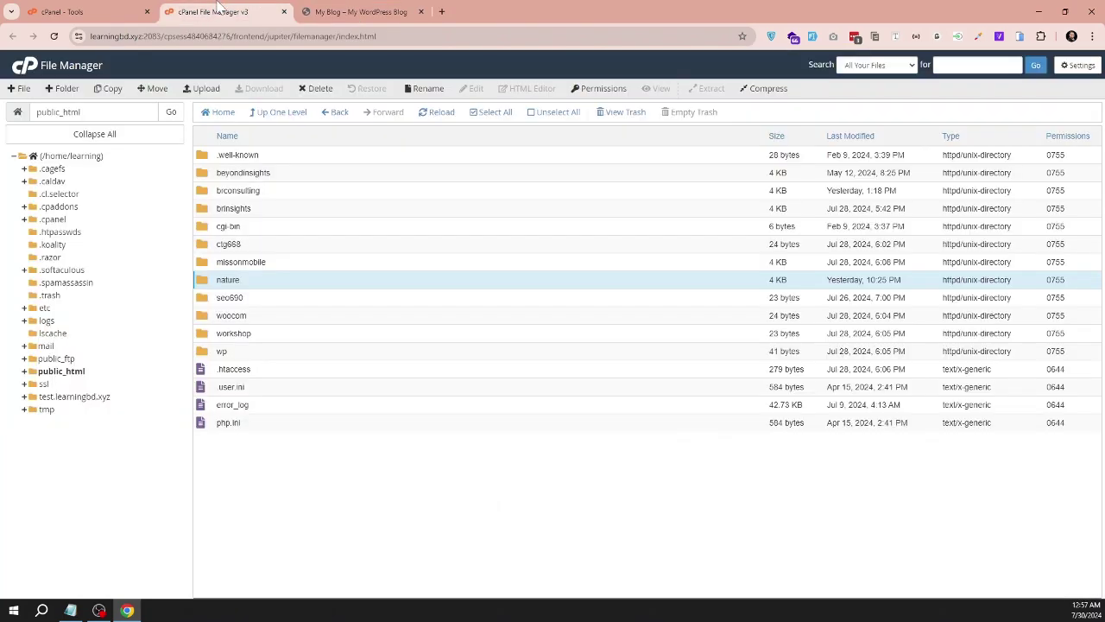
click(213, 11)
Compress the nature folder as a Zip Archive, creating a 47.2 MB nature.zip.
right_click(276, 285)
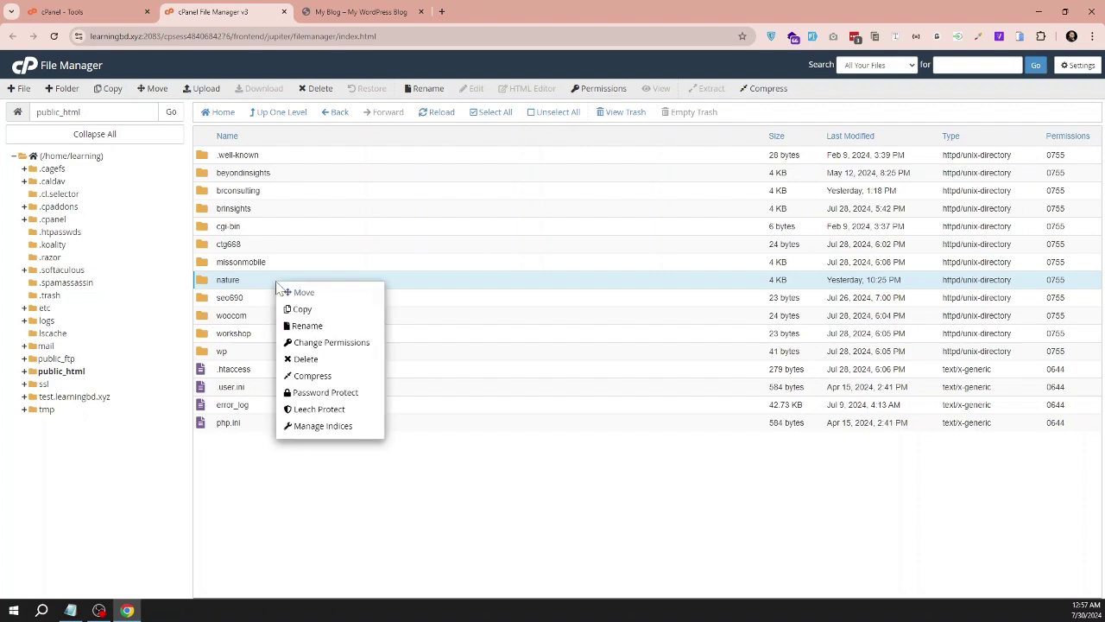
click(318, 378)
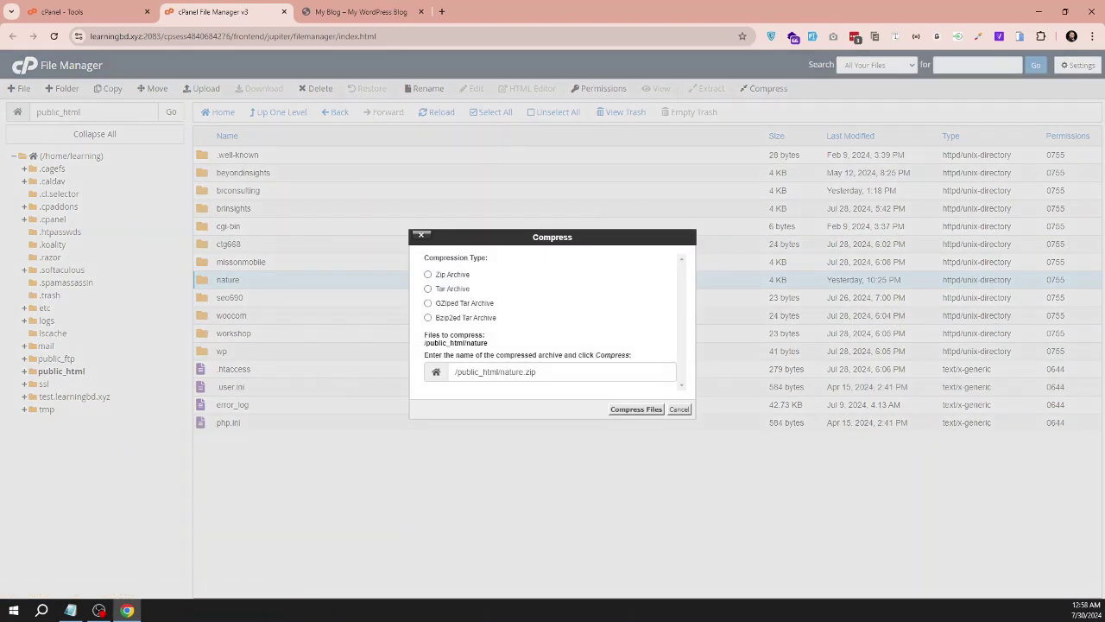
click(458, 276)
click(620, 411)
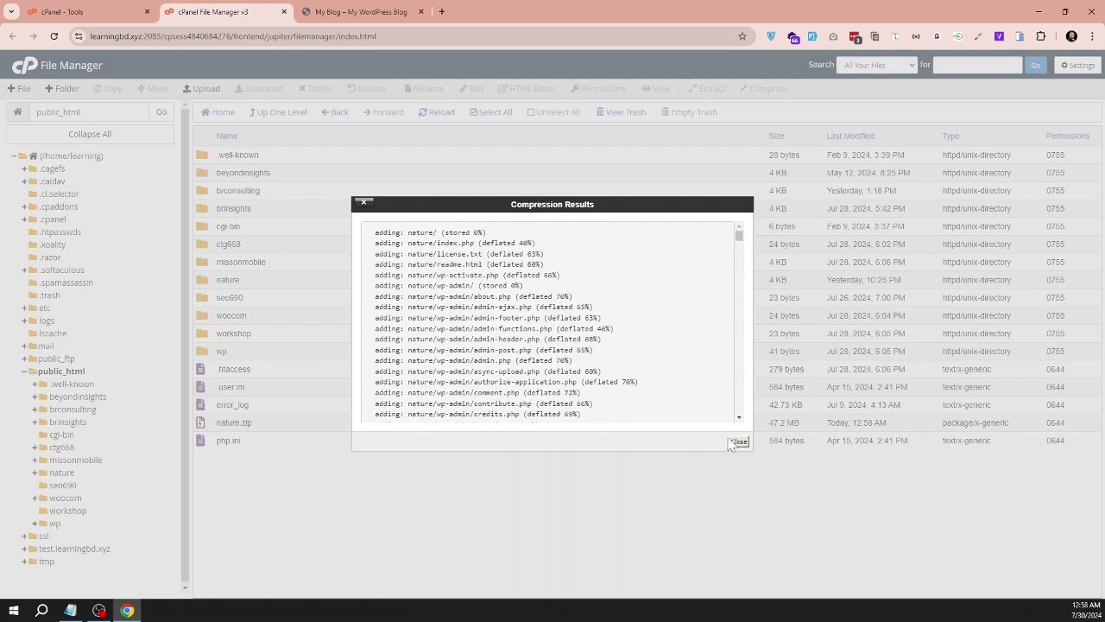
click(738, 441)
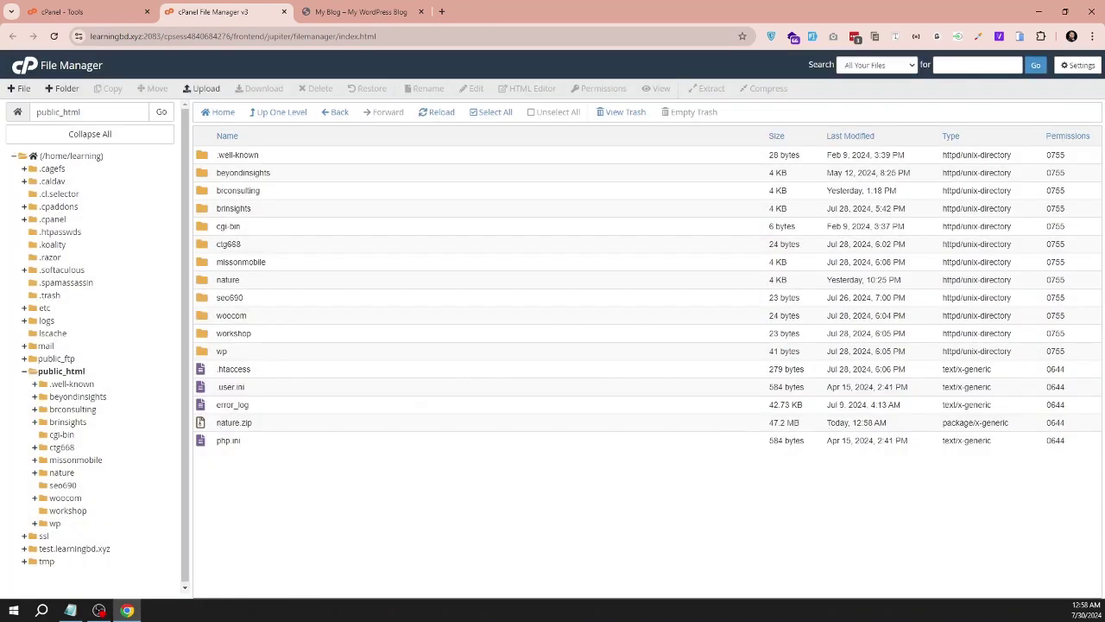
Download the 47.2 MB nature.zip to the Downloads\Compressed folder.
click(248, 425)
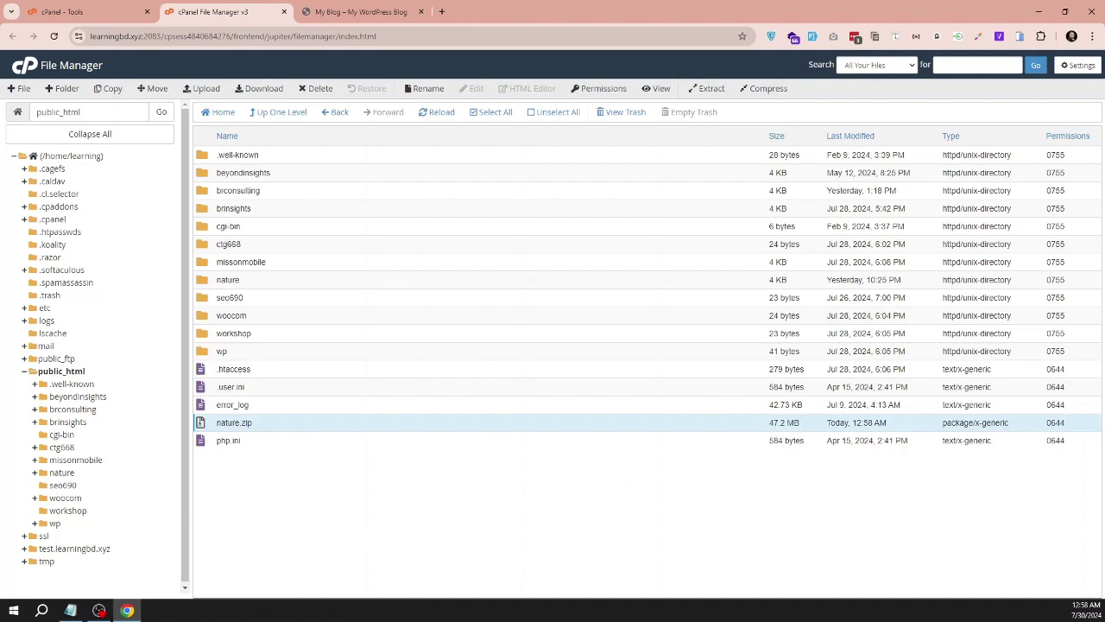
right_click(263, 424)
click(314, 443)
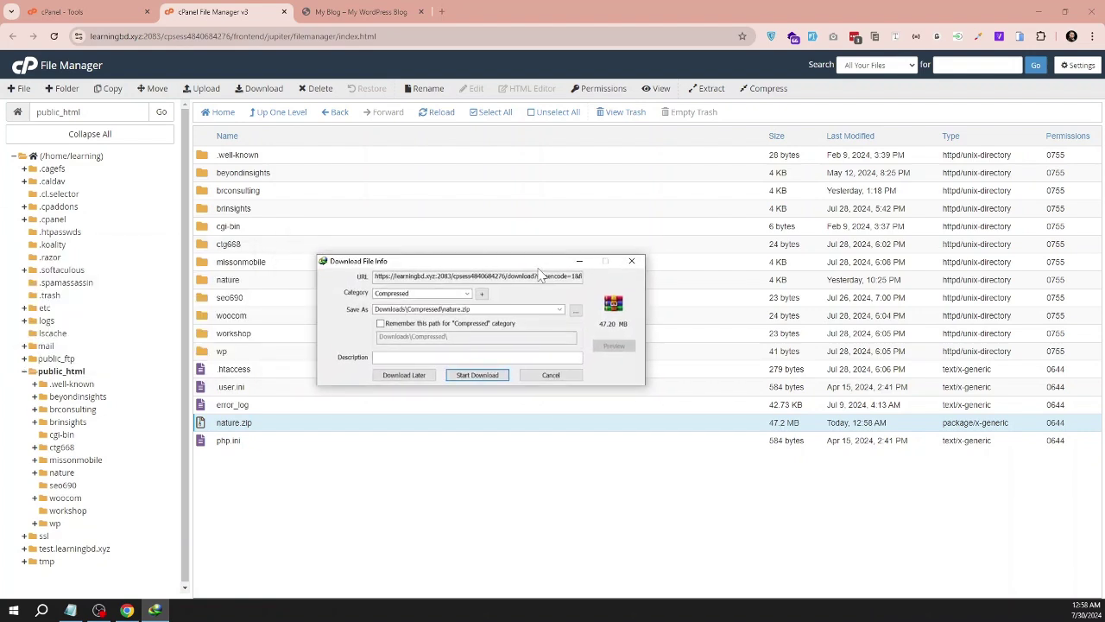
click(489, 374)
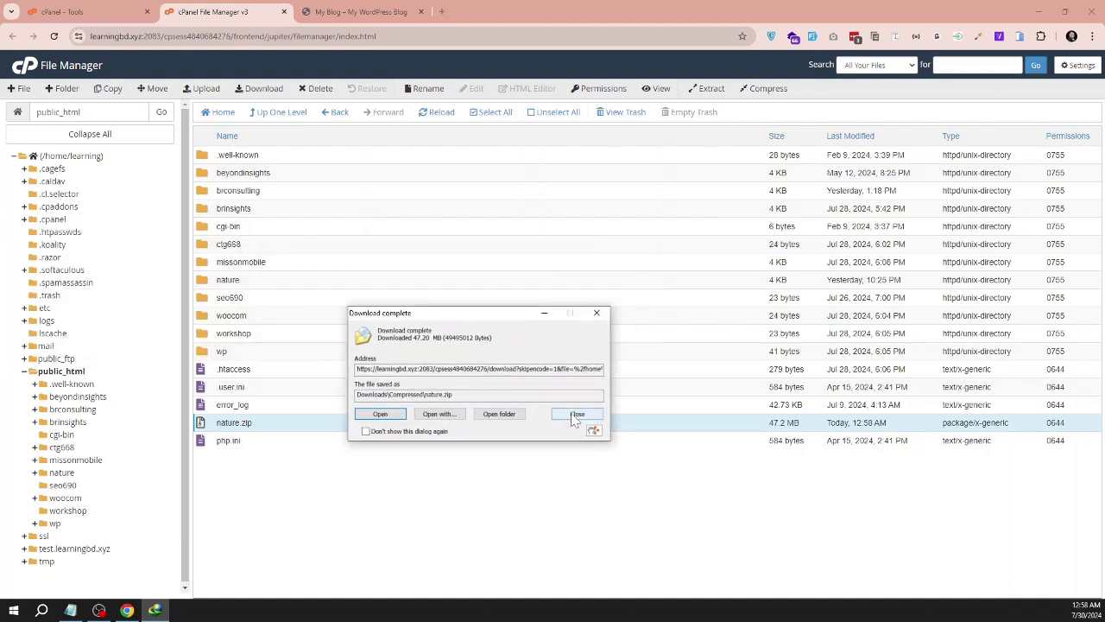
Add a 'Database' line under 'cPanel/File Manager' in the Notepad notes.
click(576, 414)
click(70, 610)
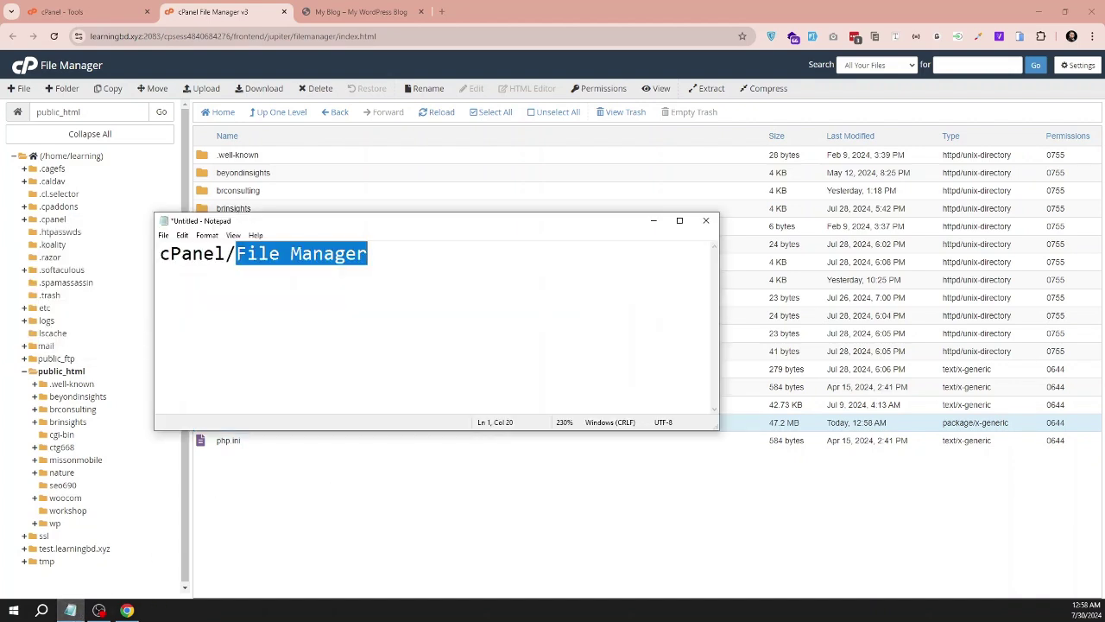
click(335, 253)
key(shift+Home)
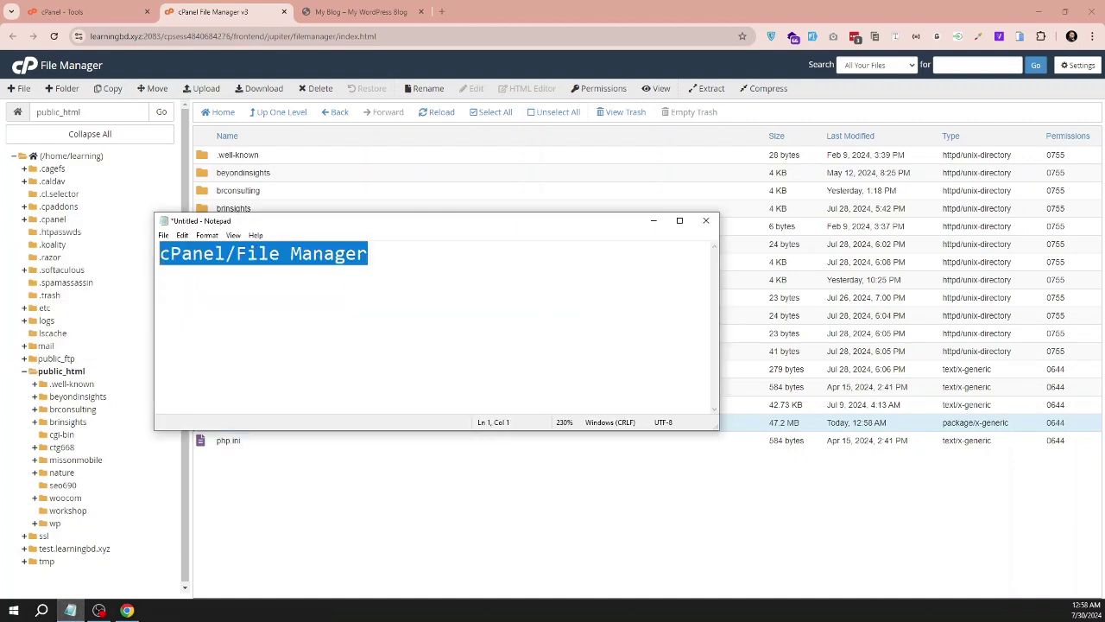
key(End)
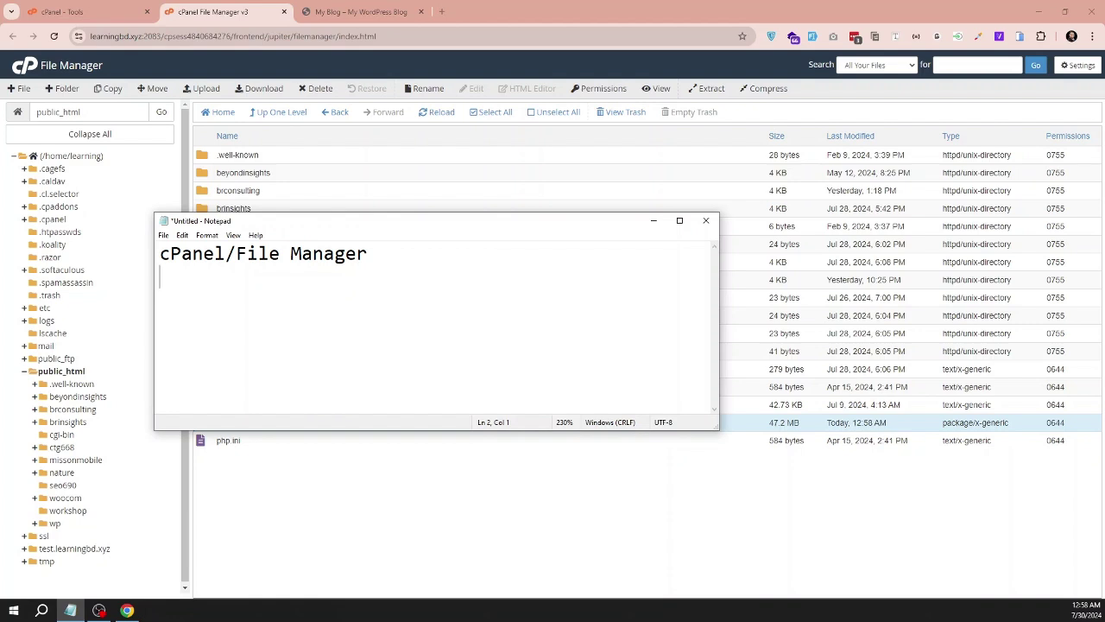
text(Database)
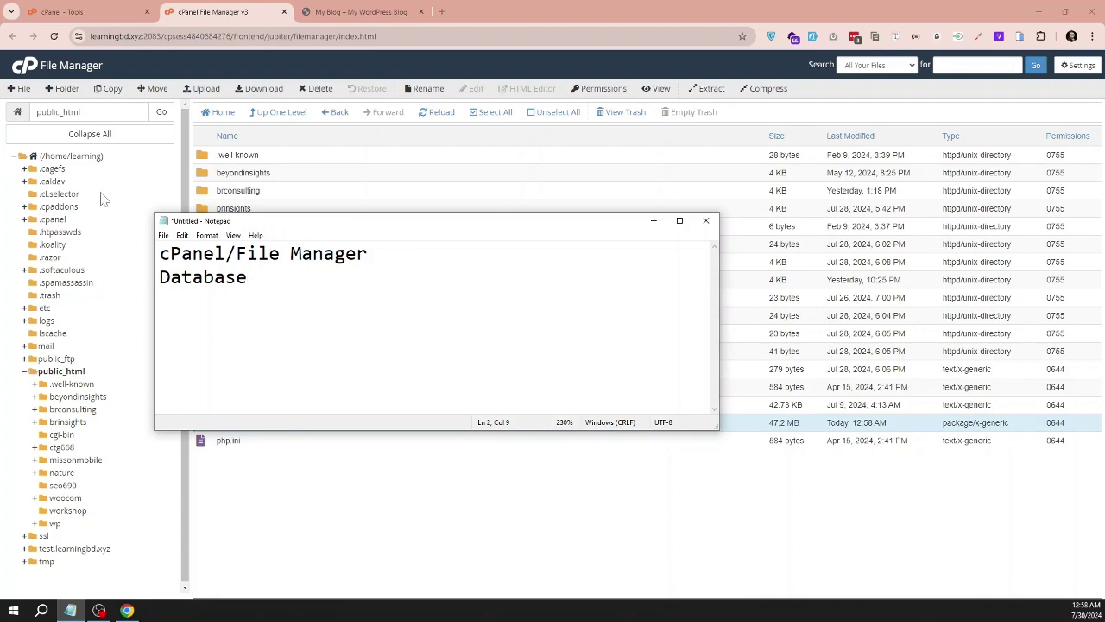
Launch phpMyAdmin from the Databases section of cPanel's Tools page.
click(48, 11)
scroll(339, 242, up, 1)
scroll(338, 243, up, 4)
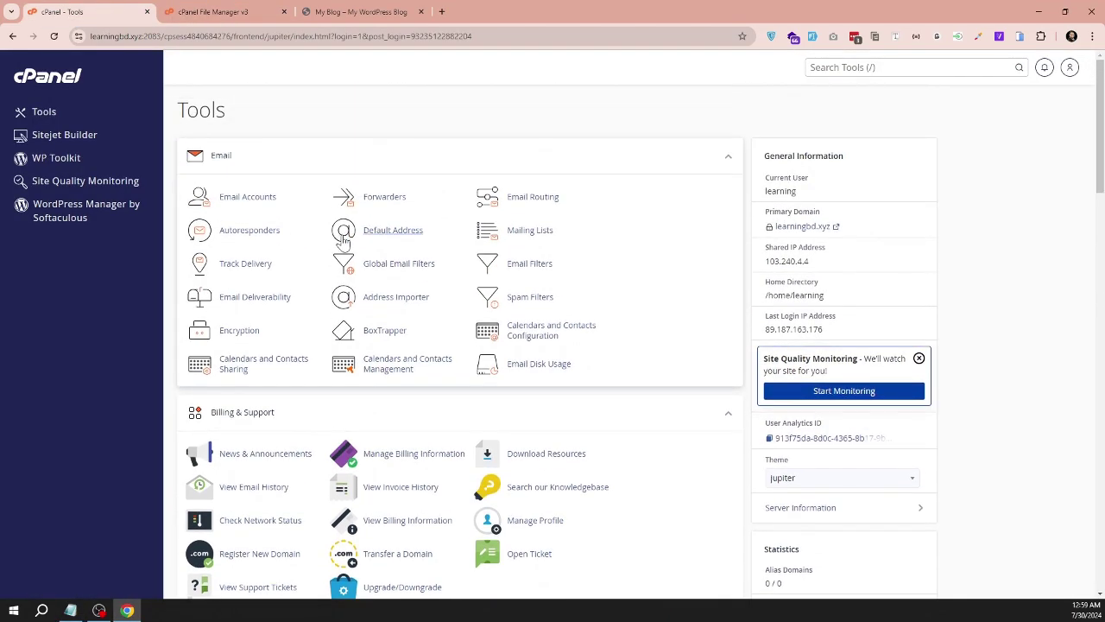
scroll(364, 241, down, 4)
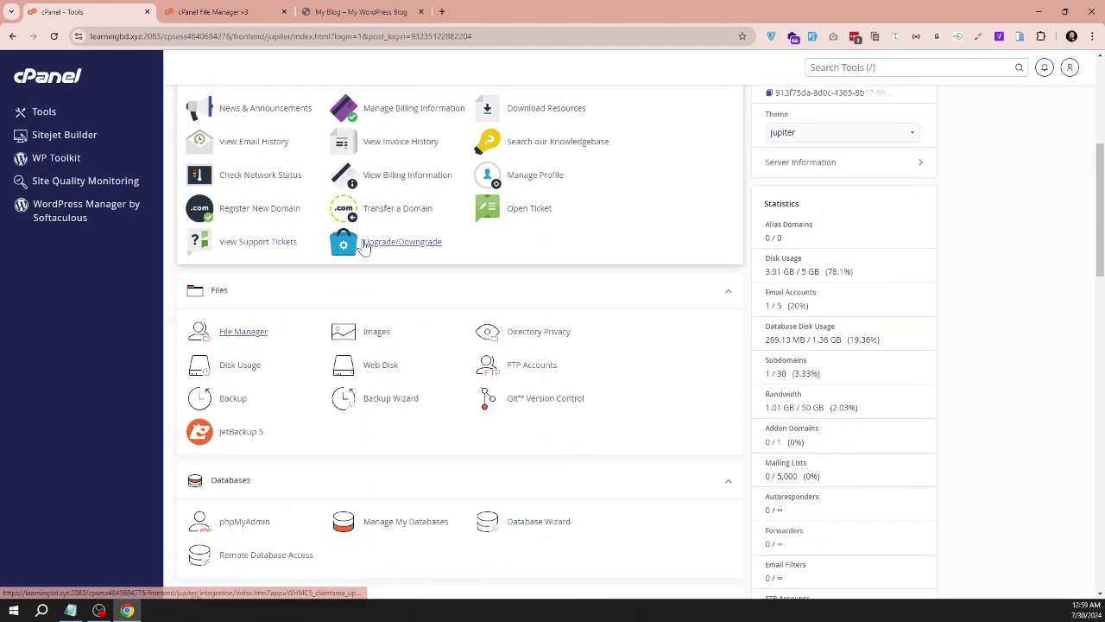
scroll(354, 246, down, 2)
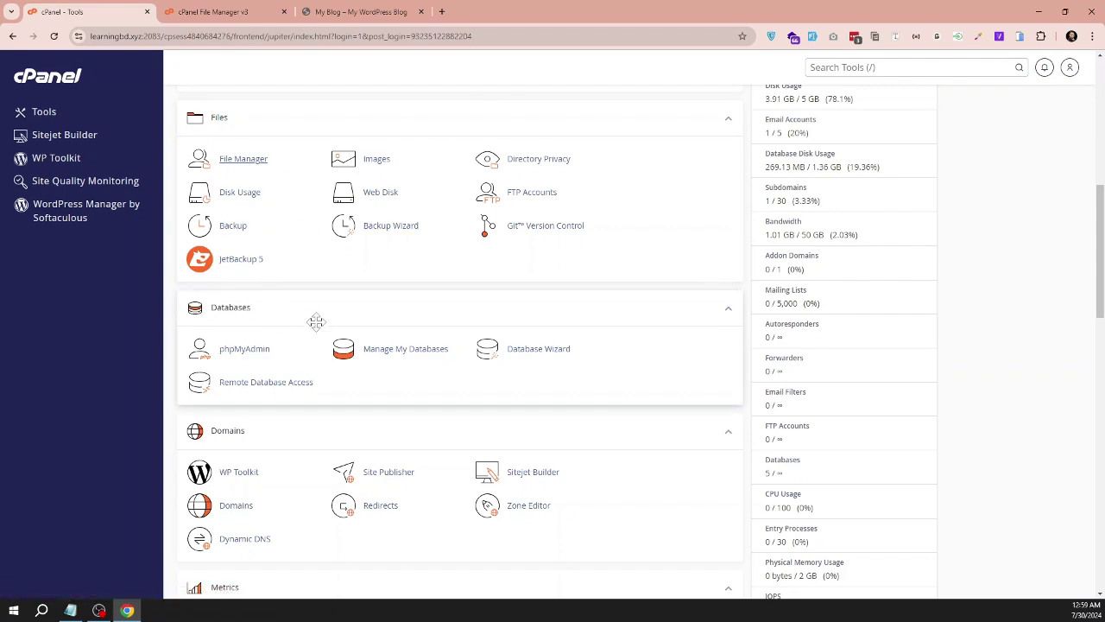
click(250, 354)
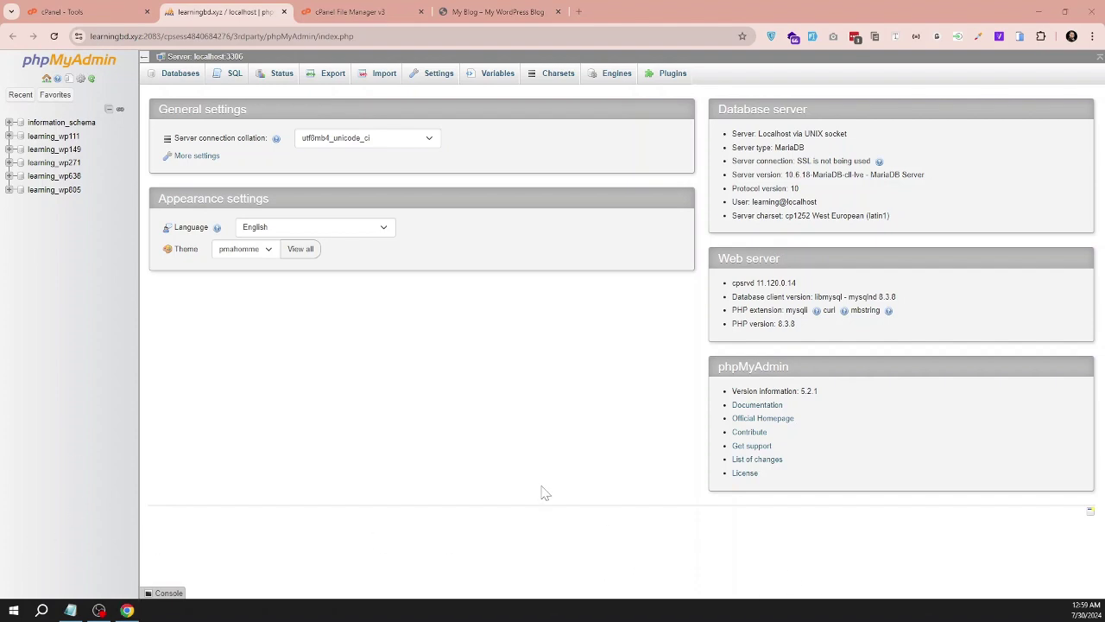
Open the nature folder's wp-config.php in the editor and pick out DB_NAME learning_wp111.
click(372, 11)
click(291, 285)
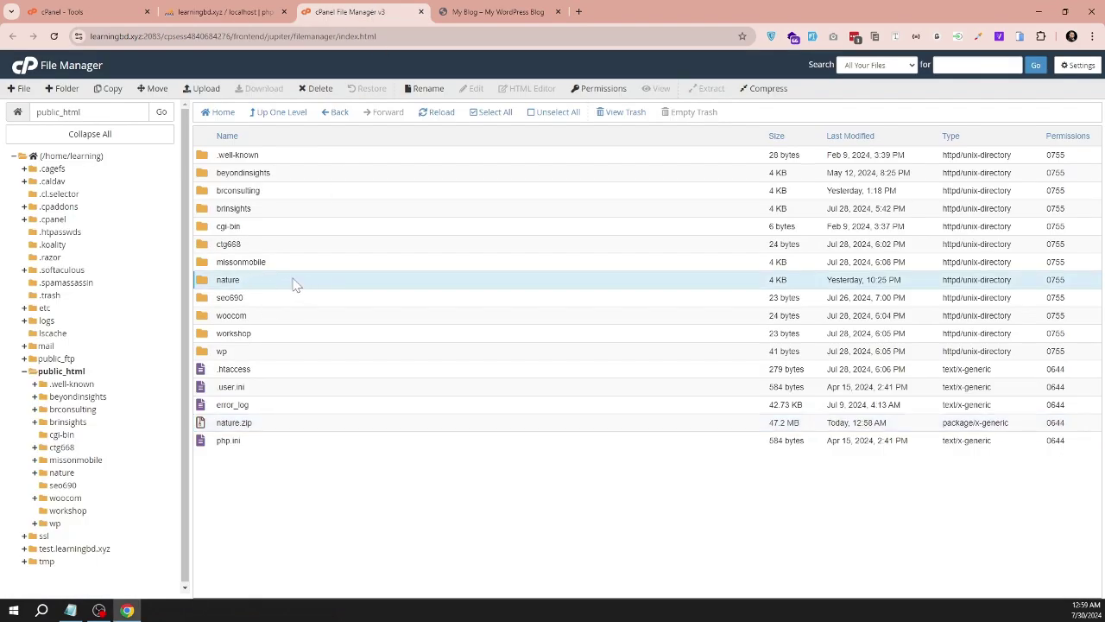
double_click(294, 282)
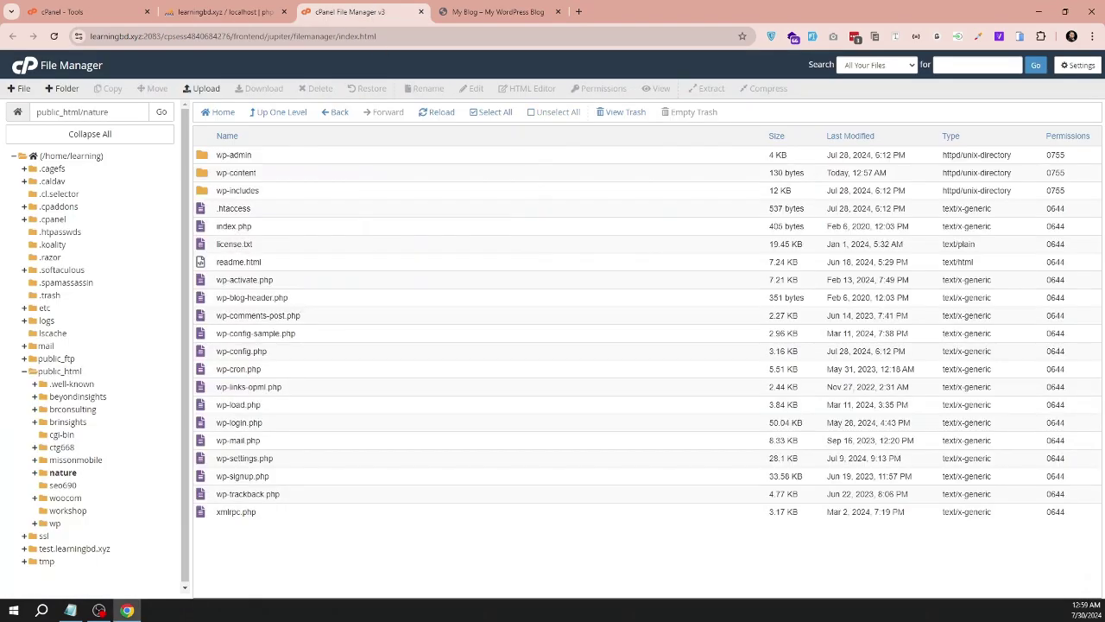
click(267, 354)
right_click(268, 354)
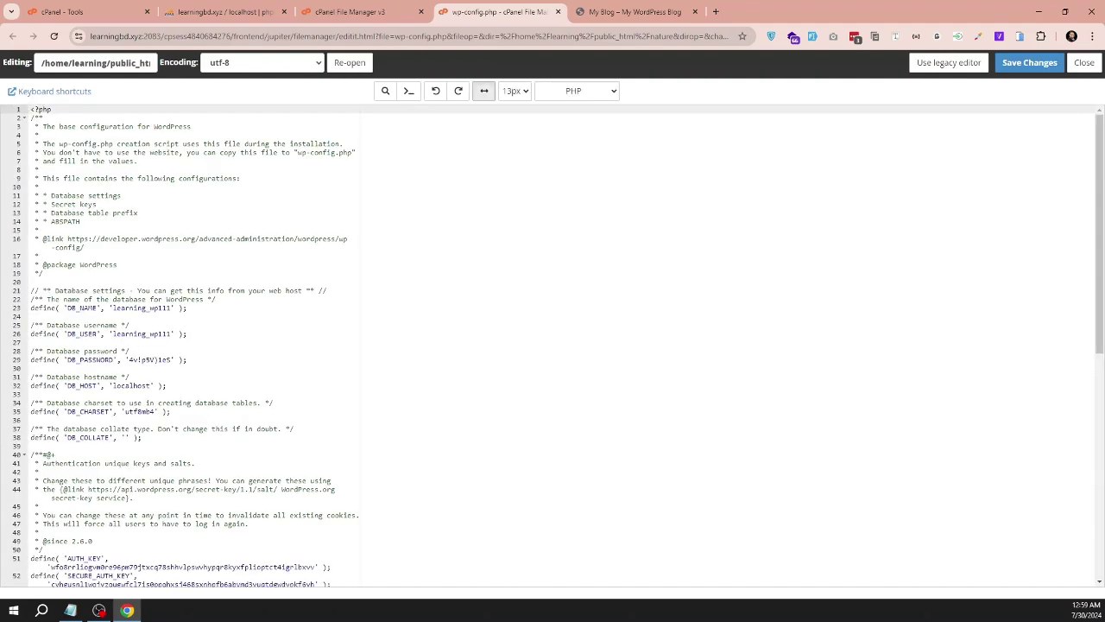
scroll(552, 346, down, 1)
double_click(113, 273)
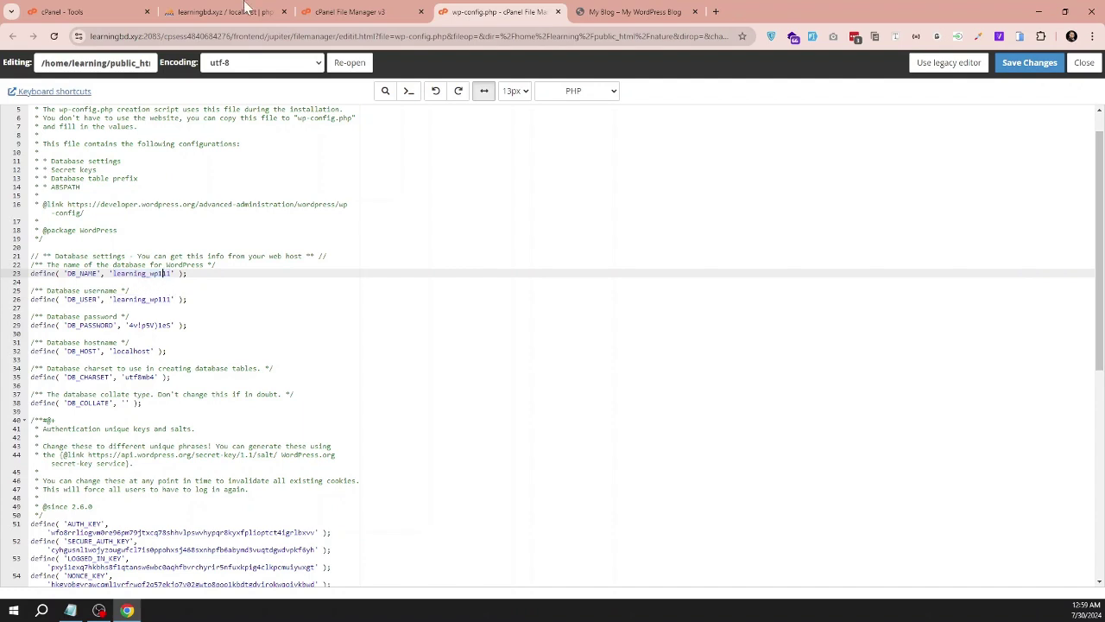
click(223, 12)
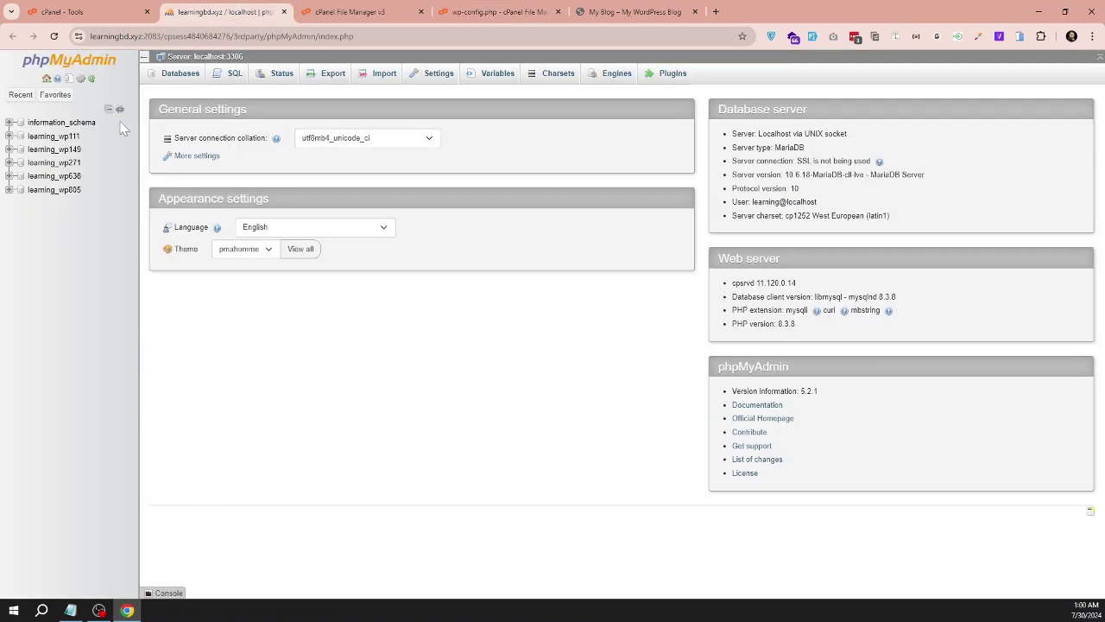
Export the learning_wp111 database as Quick SQL and confirm learning_wp111.sql finished downloading.
click(73, 138)
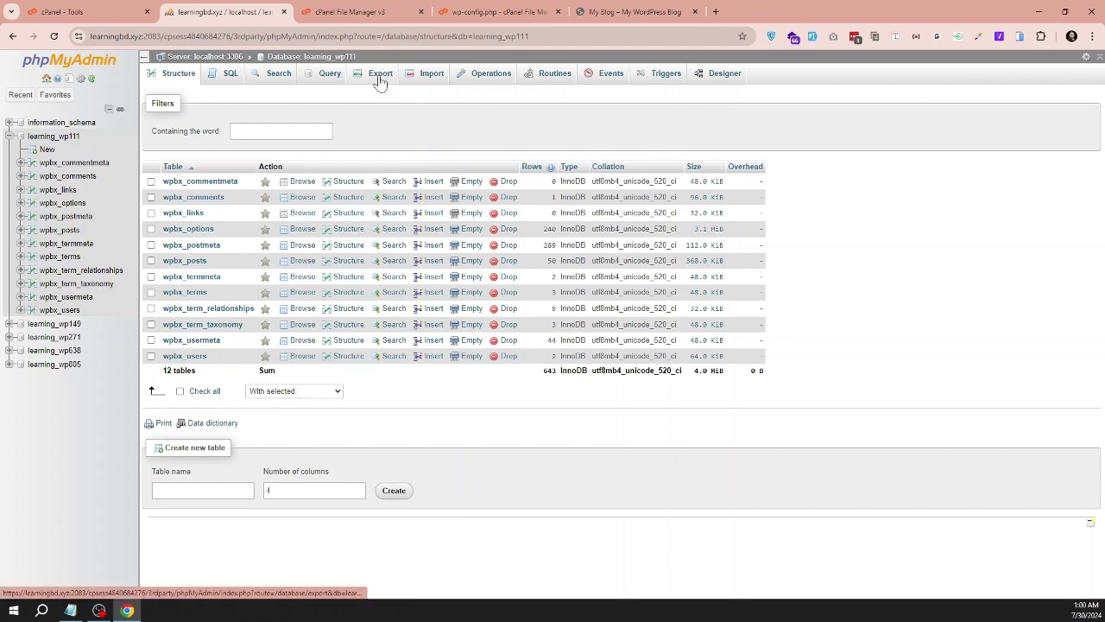
key(Print)
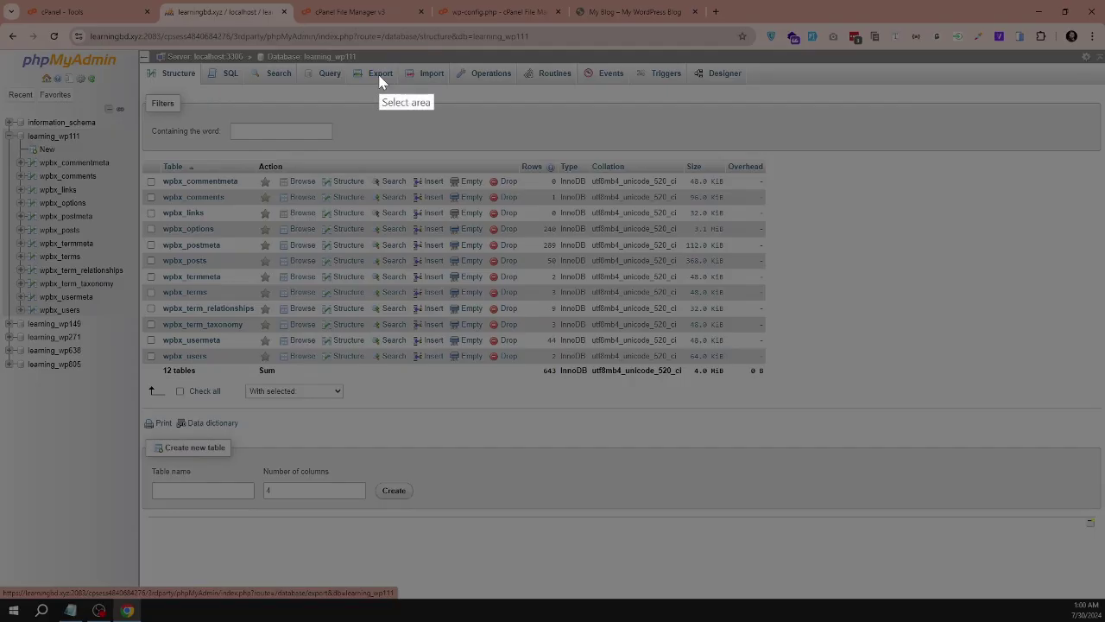
drag(357, 58, 424, 95)
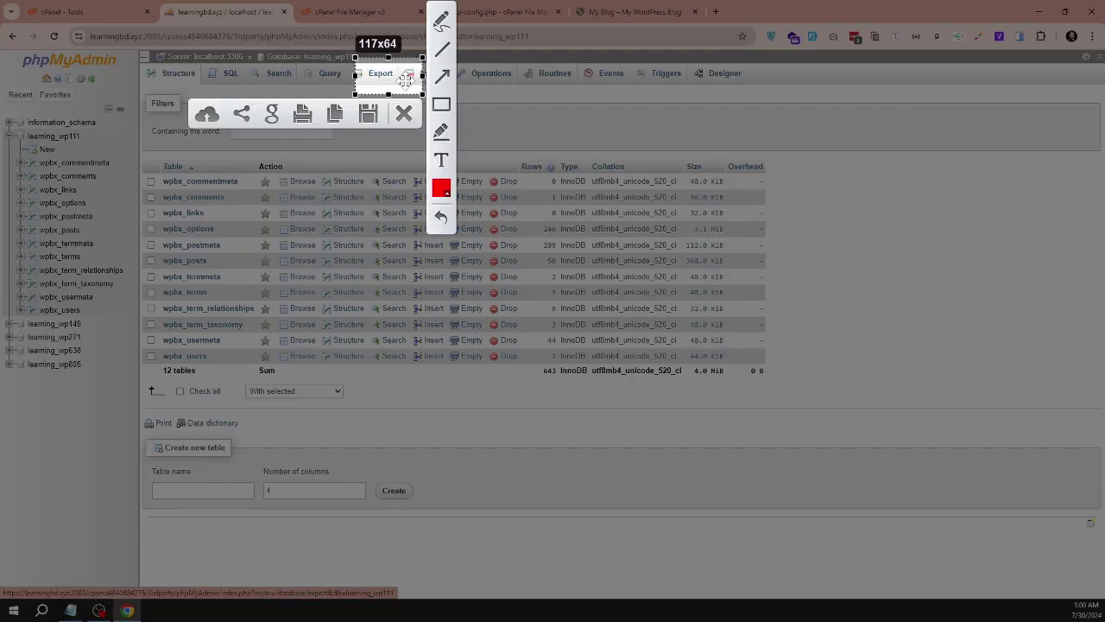
key(ctrl+c)
click(380, 76)
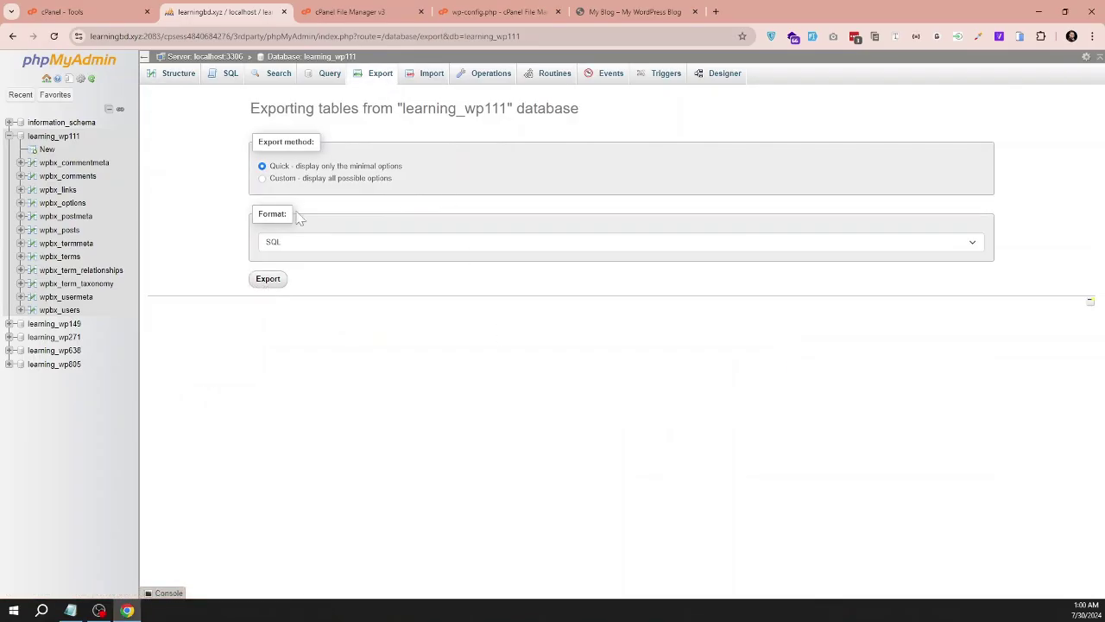
click(269, 284)
click(1048, 45)
click(1046, 41)
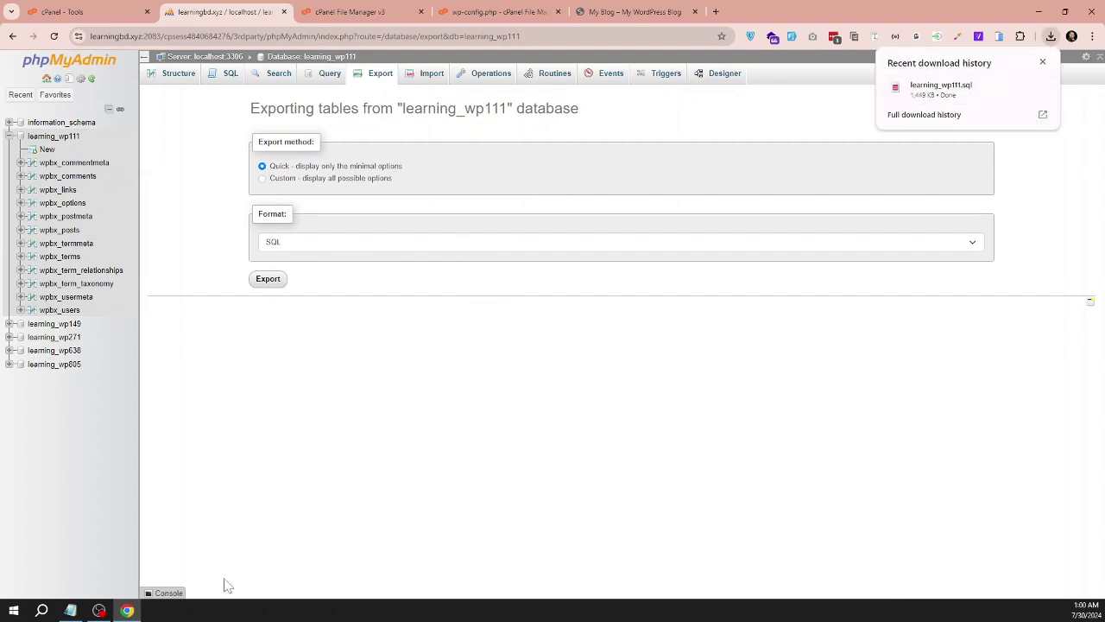
Replace the Notepad notes with two lines: 'File' and 'Database'.
click(70, 611)
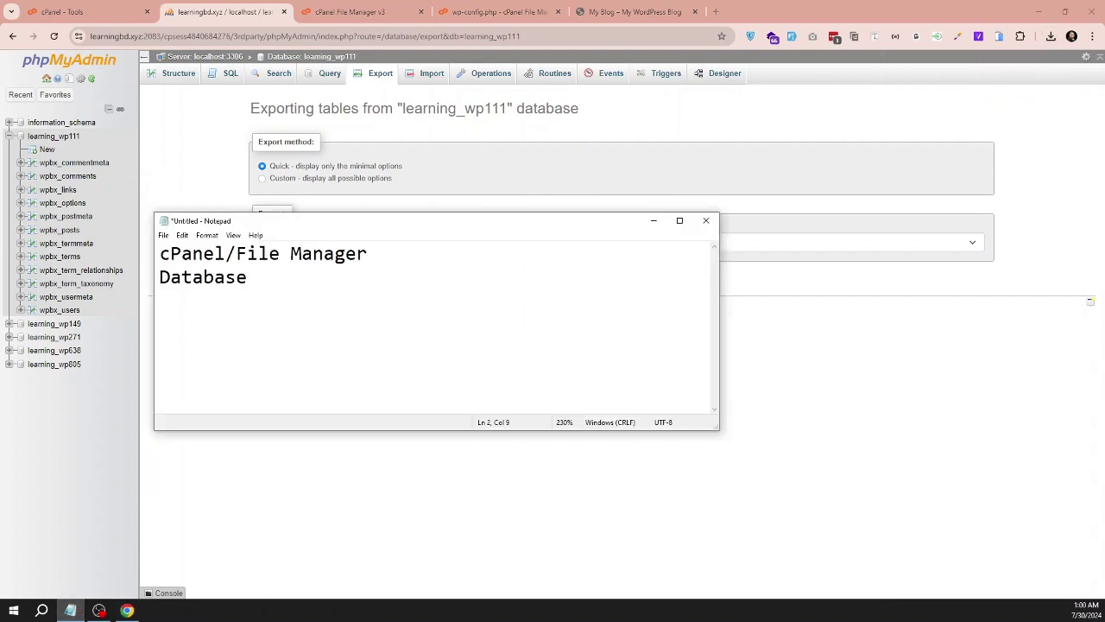
drag(368, 254, 179, 253)
double_click(203, 277)
key(ctrl+a)
text(F)
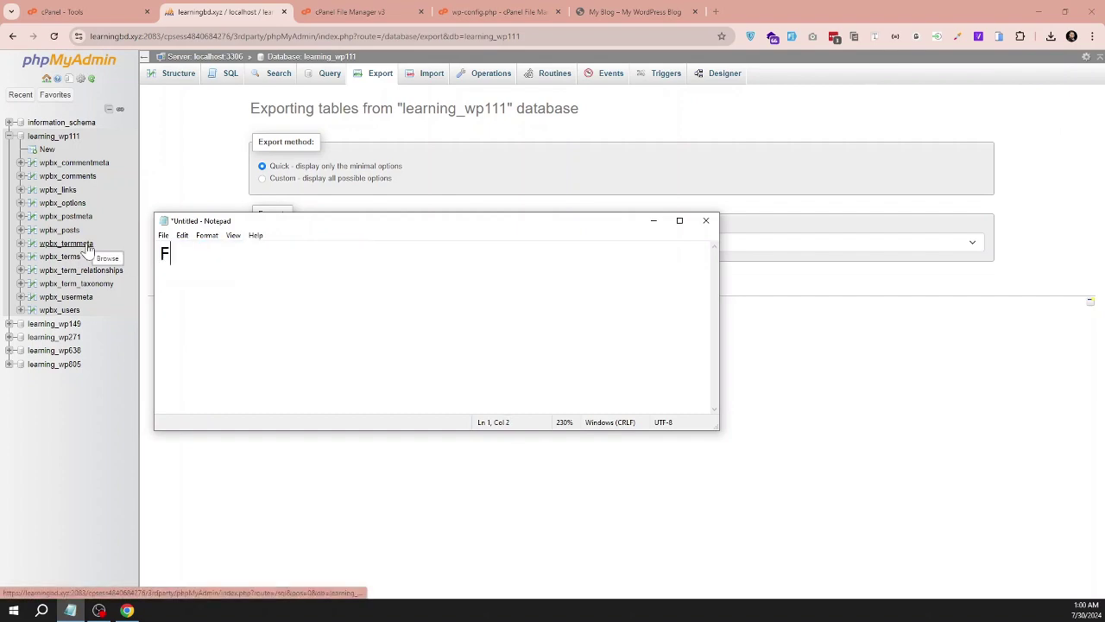
text(ile)
key(Return)
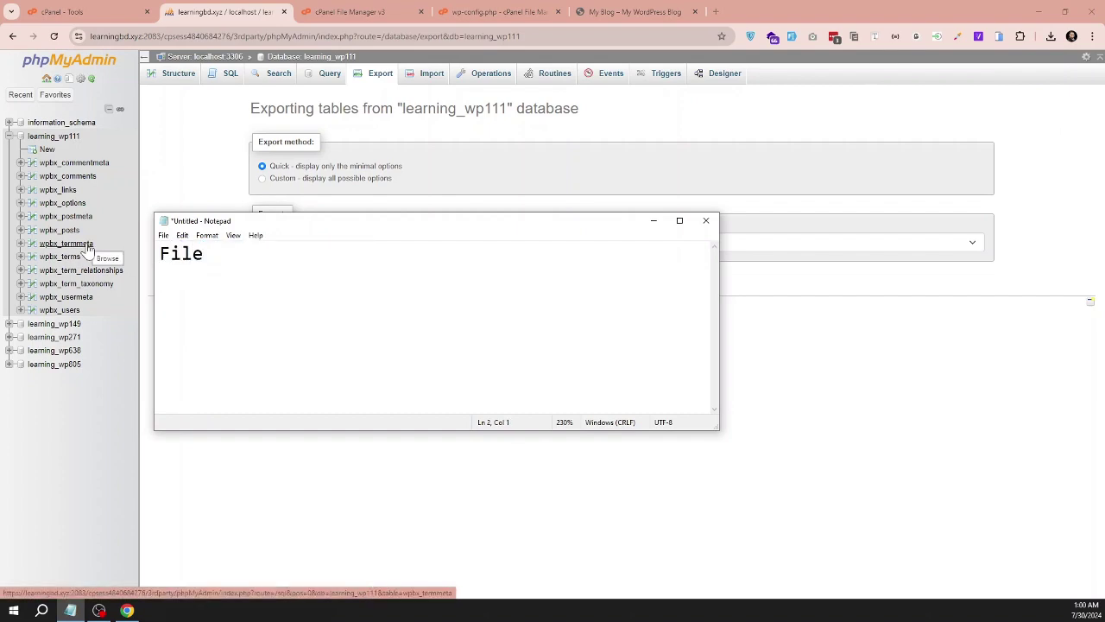
text(Database)
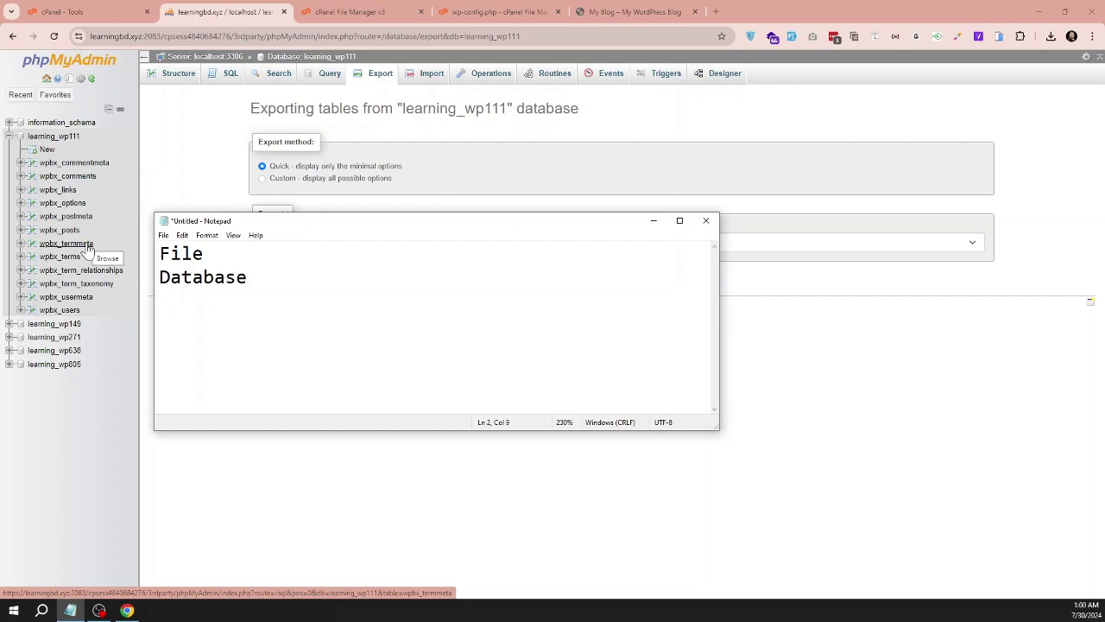
key(ctrl+a)
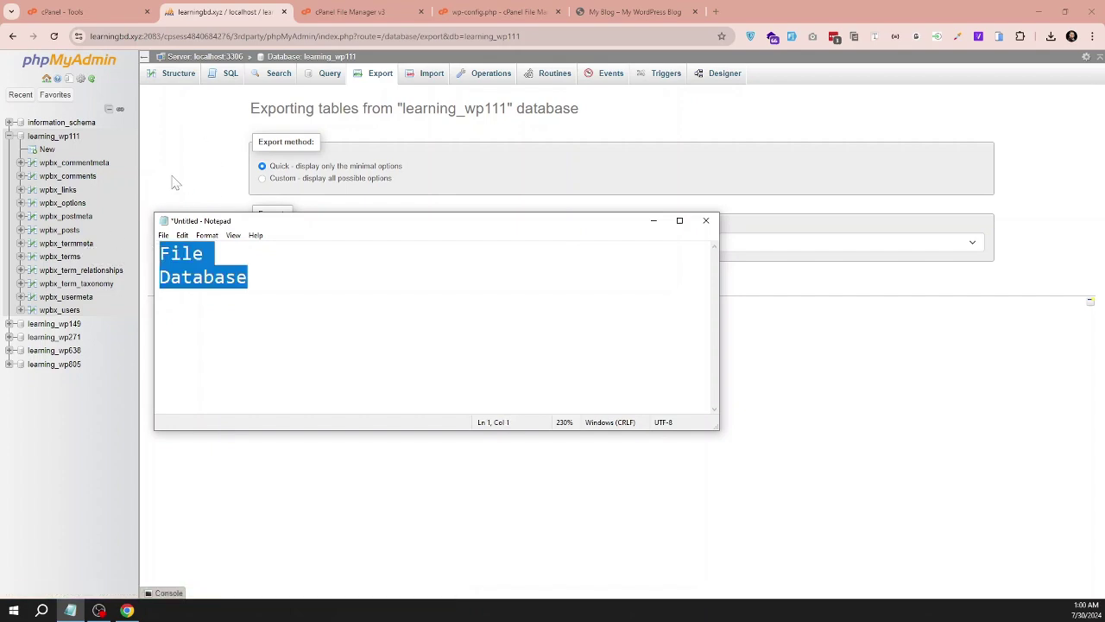
Reposition the Notepad window on the screen.
drag(337, 229, 304, 207)
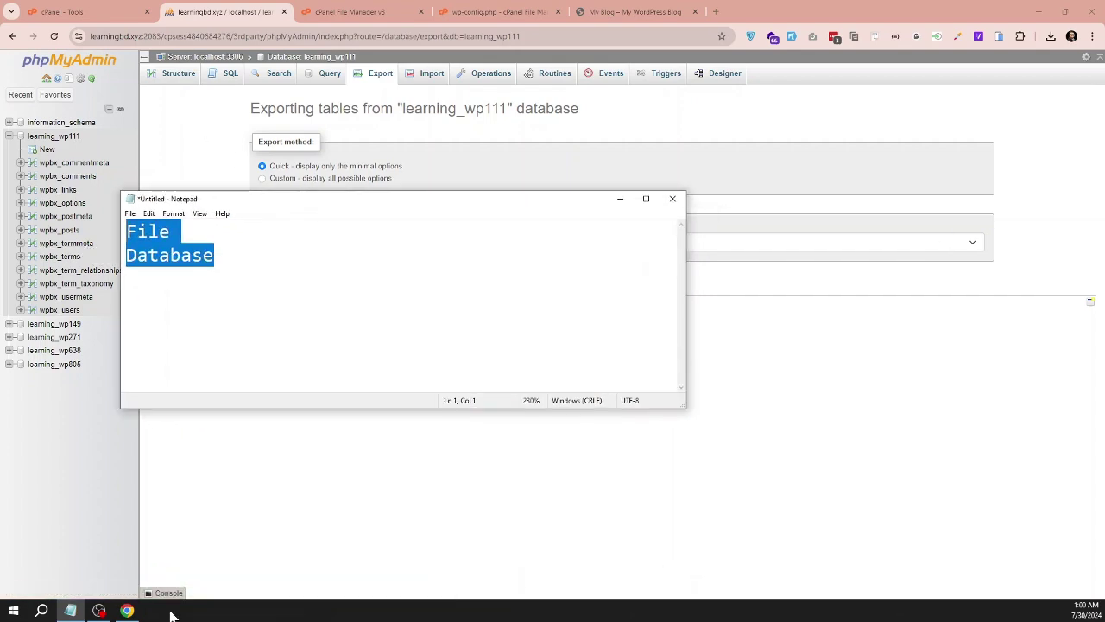
click(87, 611)
click(87, 610)
key(ctrl+End)
drag(242, 203, 314, 217)
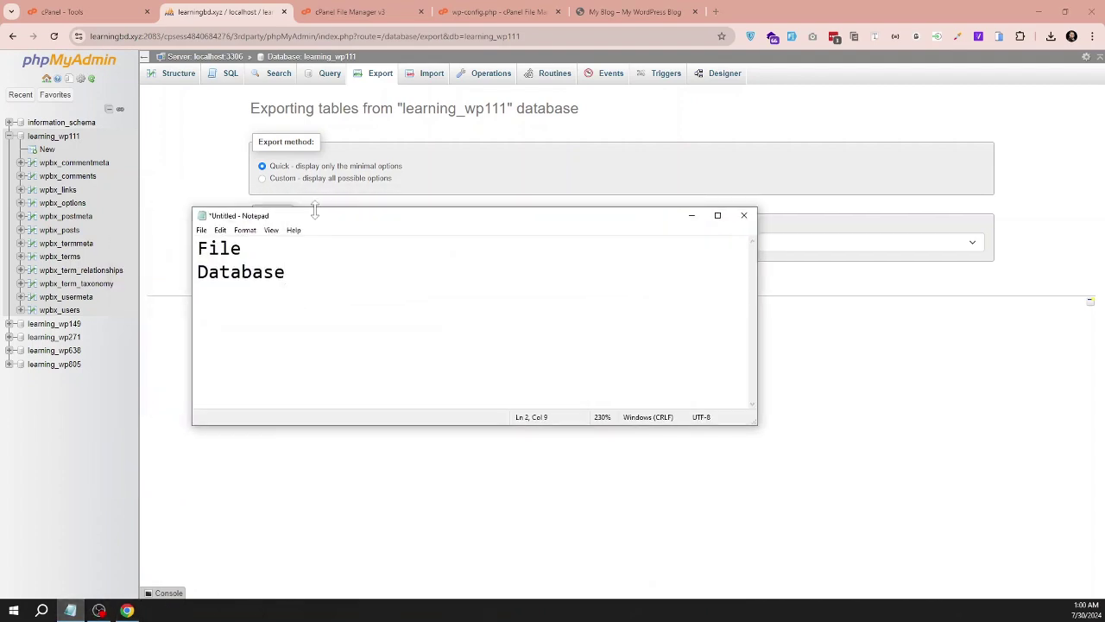